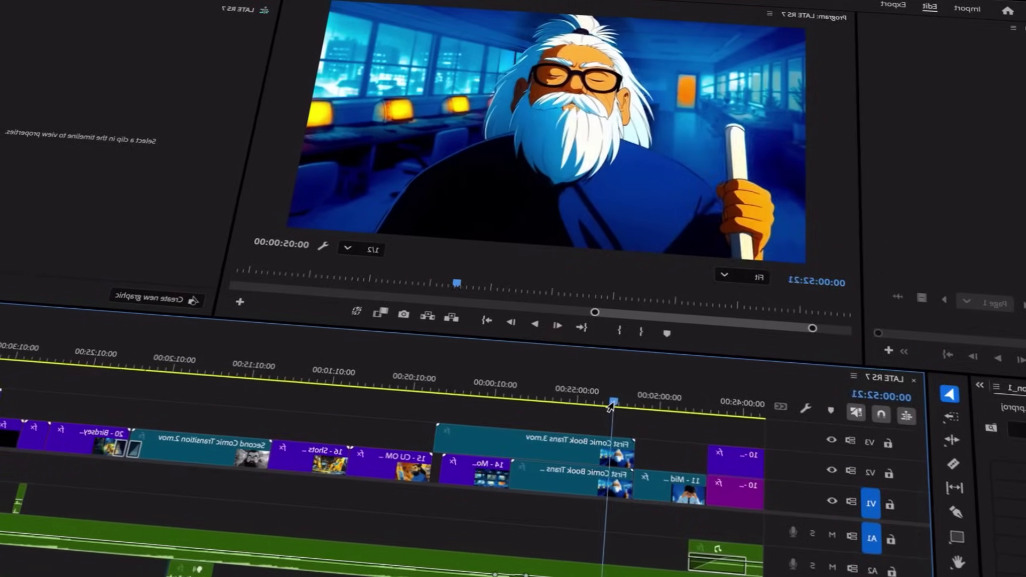
Scrub forward to the split-screen comic frame, then back to the old man wiping the office window.
{"action": "mouse_move", "coordinate": [610, 407]}
{"action": "left_mouse_down"}
{"action": "mouse_move", "coordinate": [633, 408]}
{"action": "mouse_move", "coordinate": [471, 407]}
{"action": "left_mouse_up"}
{"action": "left_click_drag", "start_coordinate": [758, 371], "coordinate": [1005, 323]}
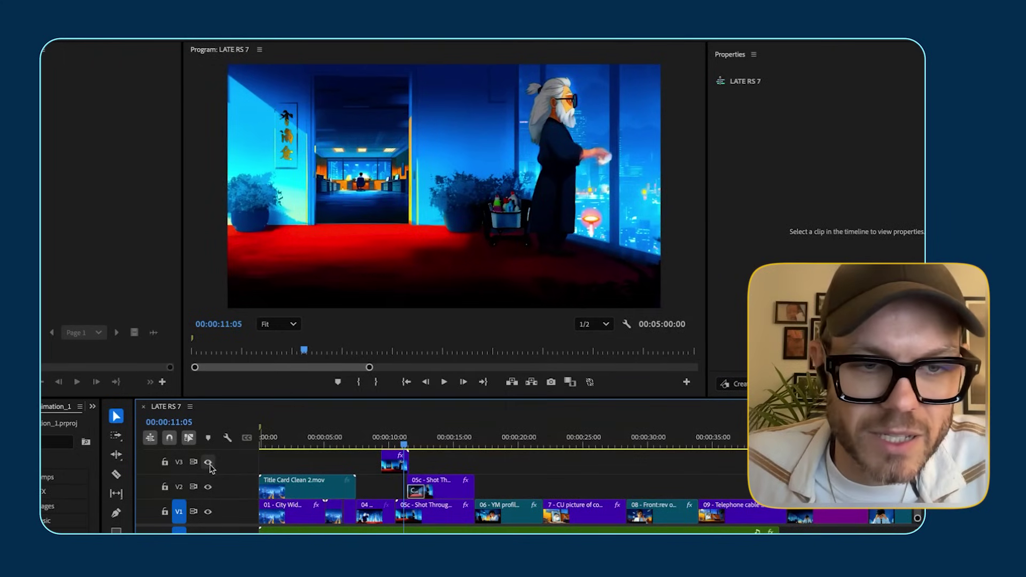
Toggle V3 track output off and on repeatedly to compare the old-man shot with and without it.
{"action": "left_click", "coordinate": [208, 463]}
{"action": "left_click", "coordinate": [208, 463]}
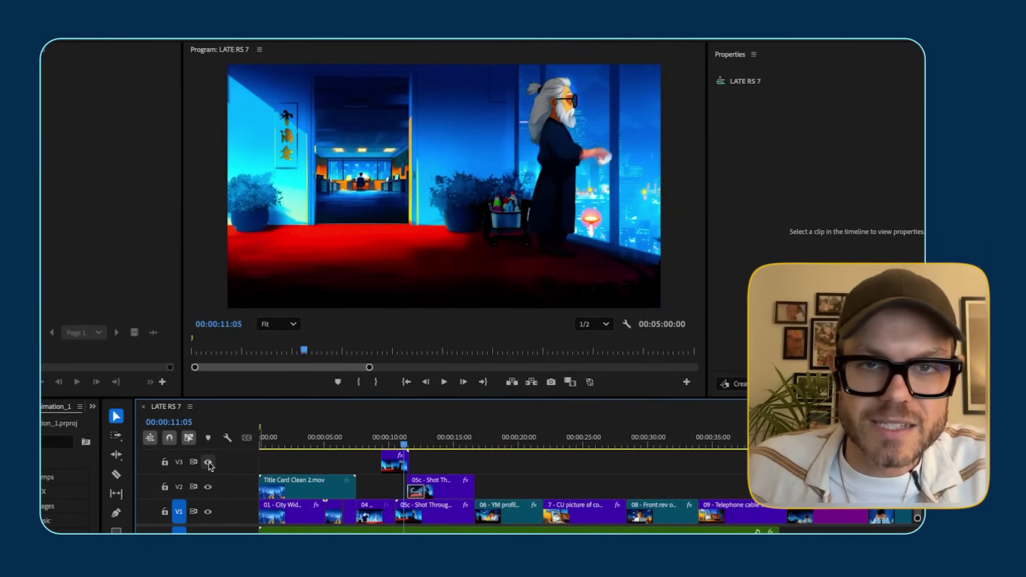
{"action": "left_click", "coordinate": [208, 463]}
{"action": "left_click", "coordinate": [208, 463]}
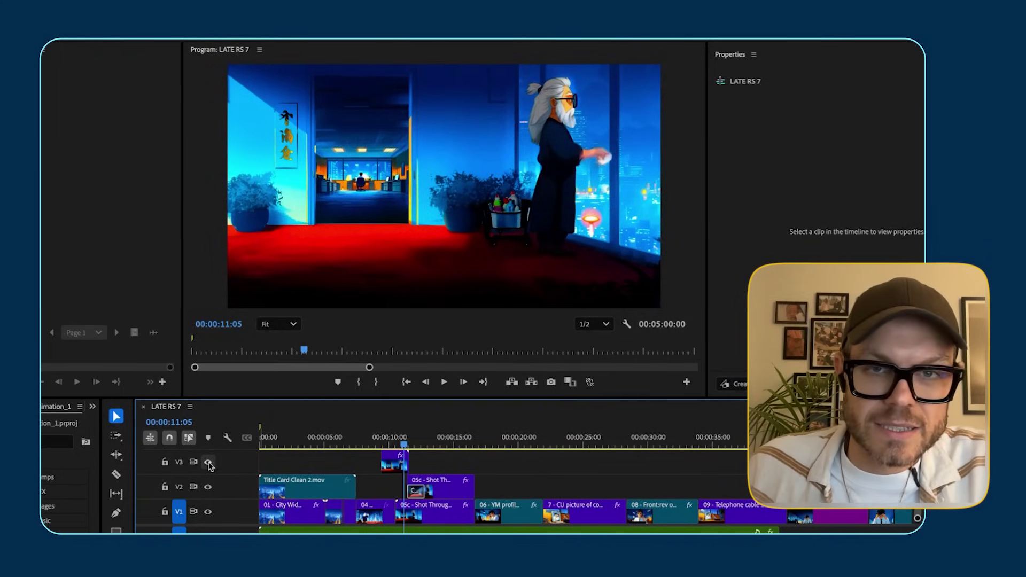
{"action": "left_click", "coordinate": [208, 463]}
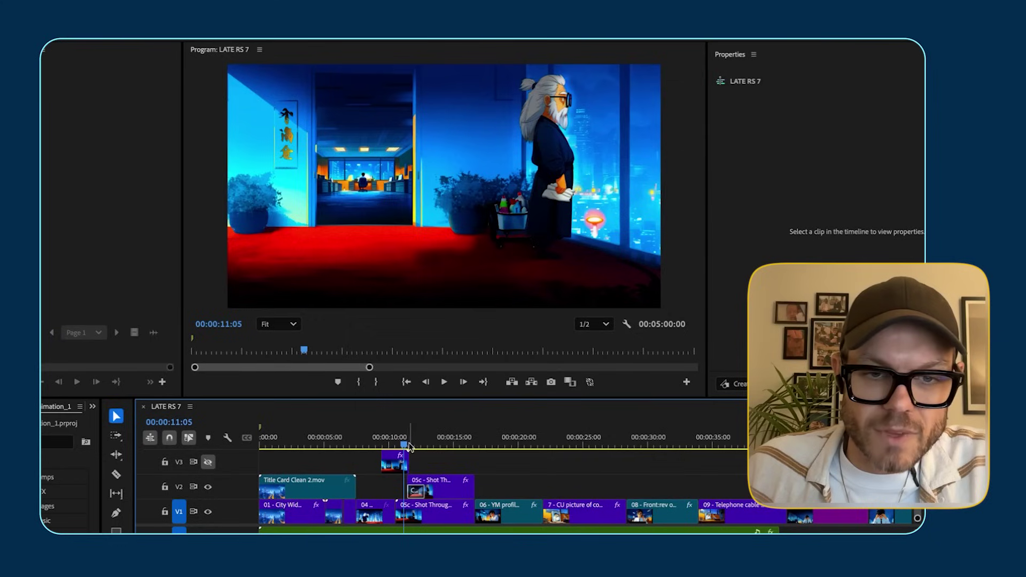
With V3 shown again, scrub the window-cleaning move from about 00:00:10:21 to 00:00:11:19.
{"action": "left_click_drag", "start_coordinate": [405, 447], "coordinate": [405, 446]}
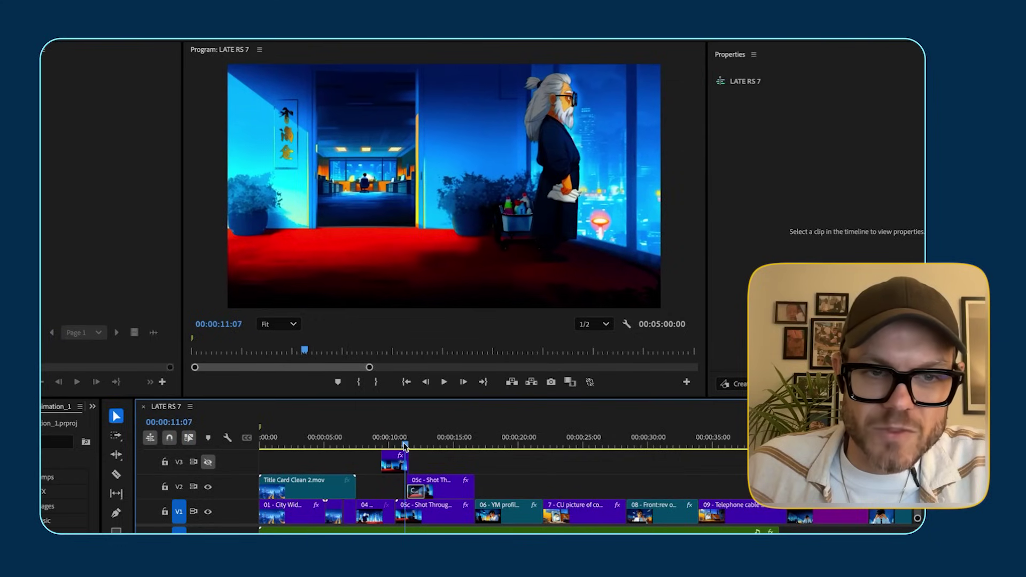
{"action": "left_click", "coordinate": [208, 462]}
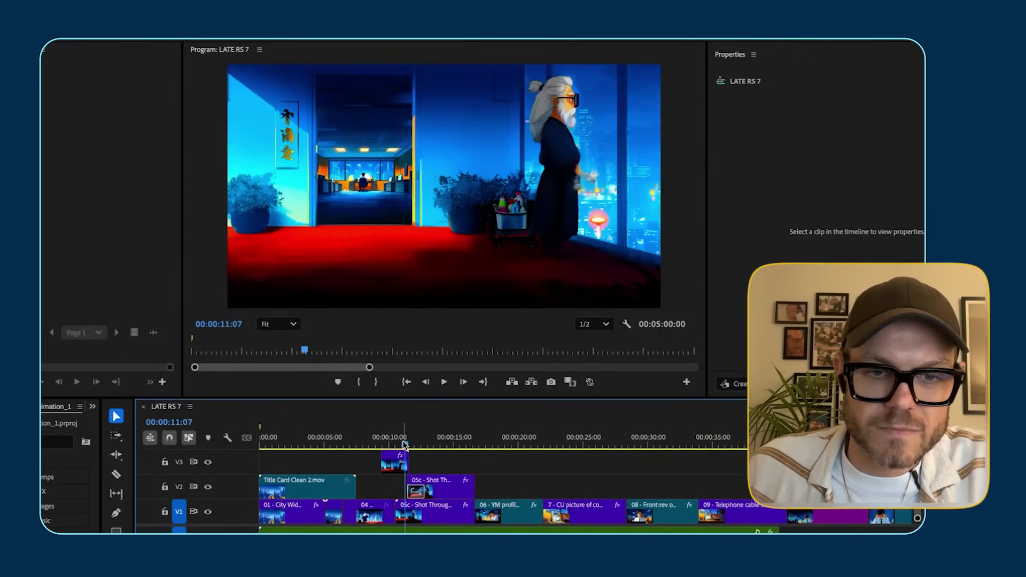
{"action": "left_click_drag", "start_coordinate": [405, 447], "coordinate": [399, 447]}
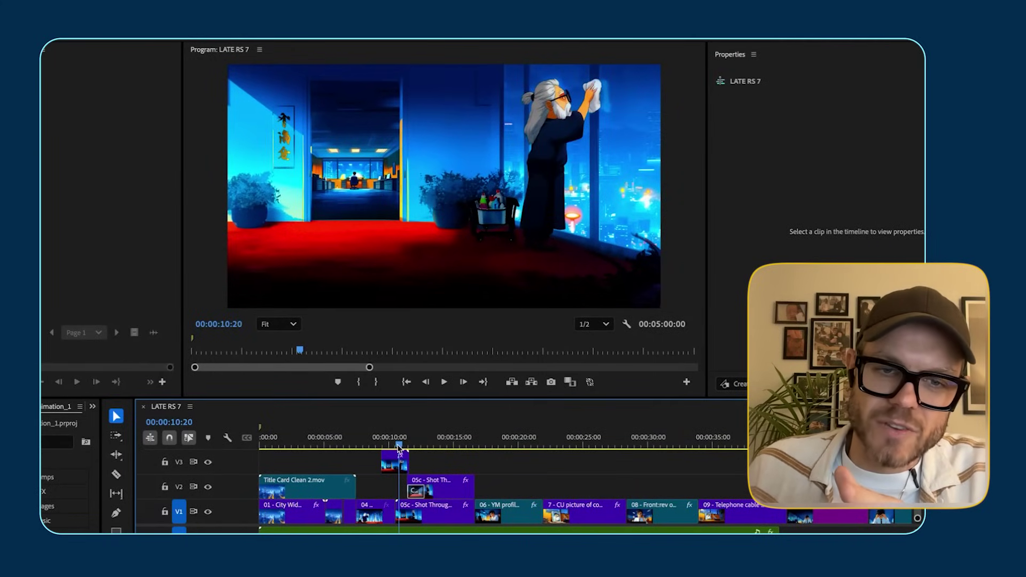
{"action": "mouse_move", "coordinate": [398, 446]}
{"action": "left_mouse_down"}
{"action": "mouse_move", "coordinate": [383, 447]}
{"action": "mouse_move", "coordinate": [407, 448]}
{"action": "left_mouse_up"}
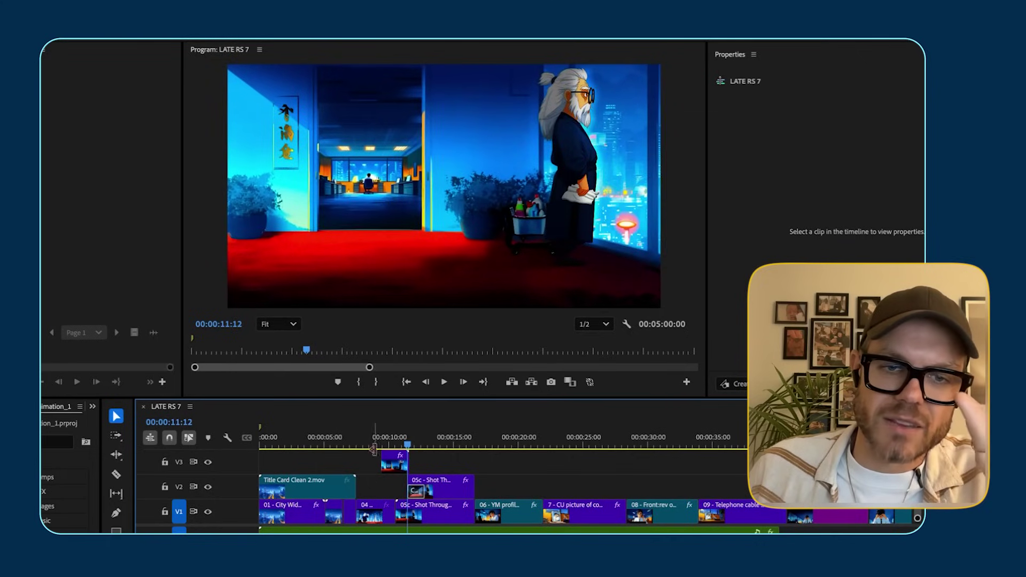
{"action": "left_click_drag", "start_coordinate": [408, 448], "coordinate": [425, 449]}
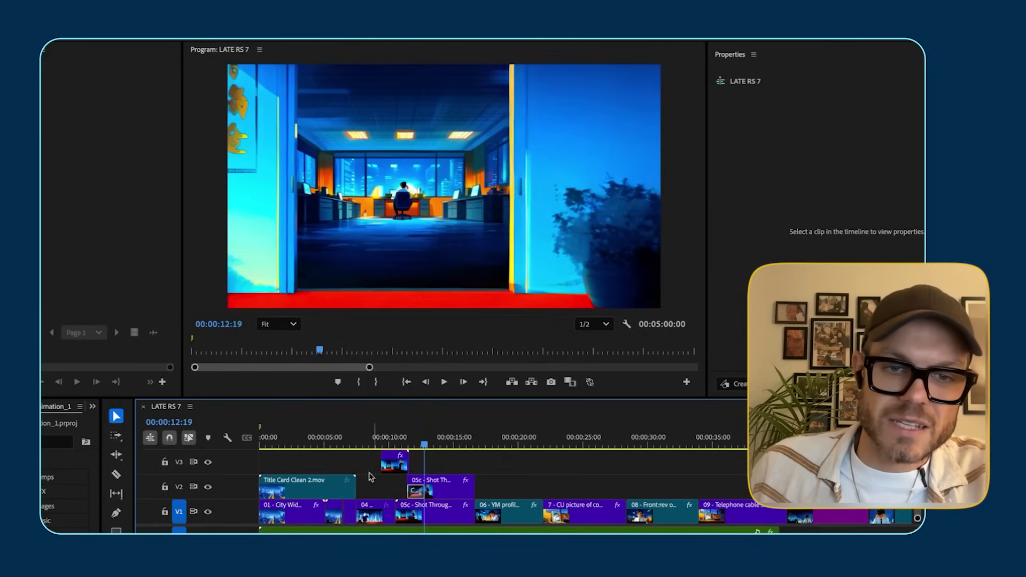
Toggle V2 off and on while scrubbing the doorway push-in between 00:00:12:19 and 00:00:13:08.
{"action": "left_click", "coordinate": [208, 487]}
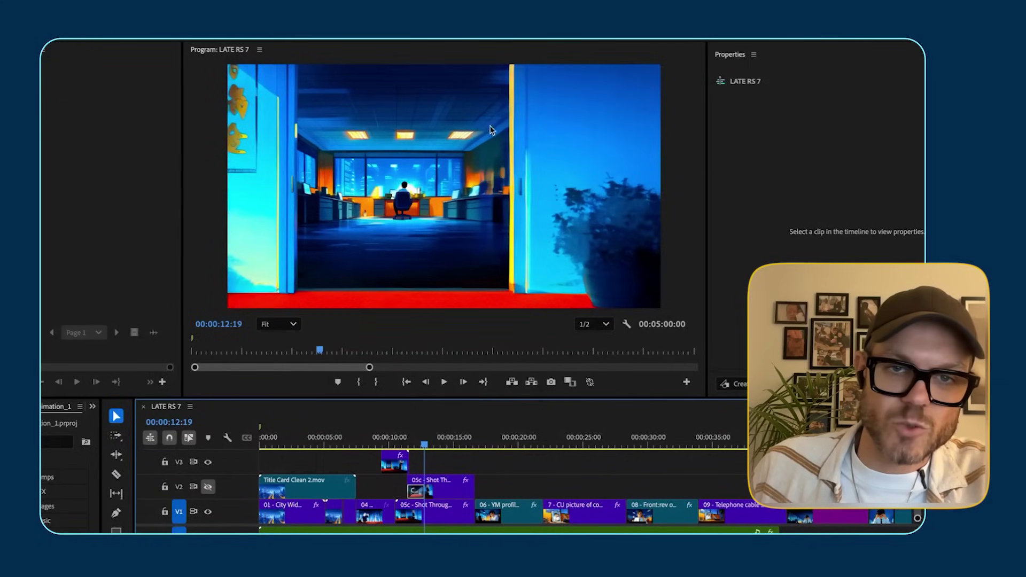
{"action": "left_click", "coordinate": [208, 488]}
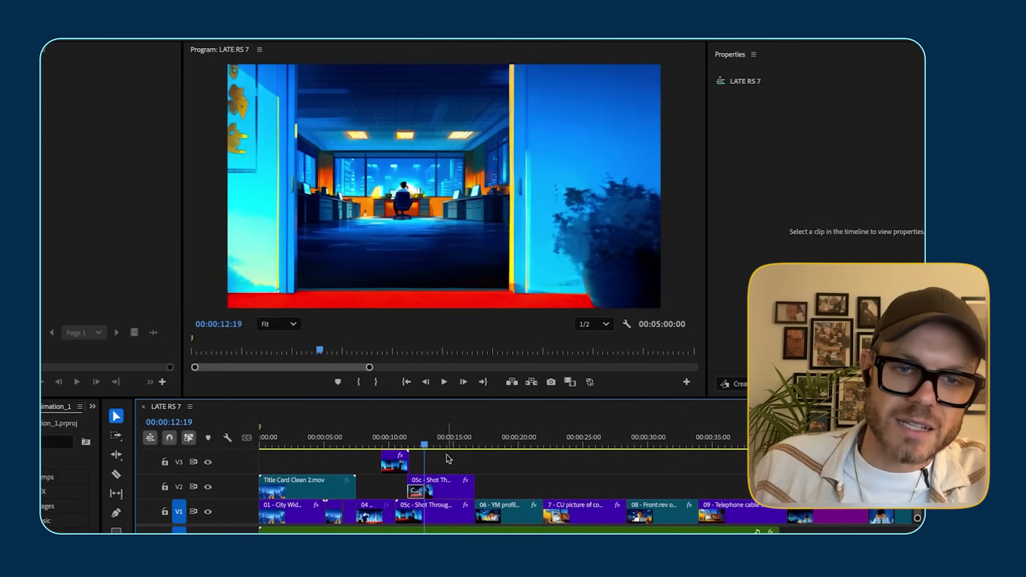
{"action": "mouse_move", "coordinate": [426, 448]}
{"action": "left_mouse_down"}
{"action": "mouse_move", "coordinate": [415, 448]}
{"action": "mouse_move", "coordinate": [433, 450]}
{"action": "left_mouse_up"}
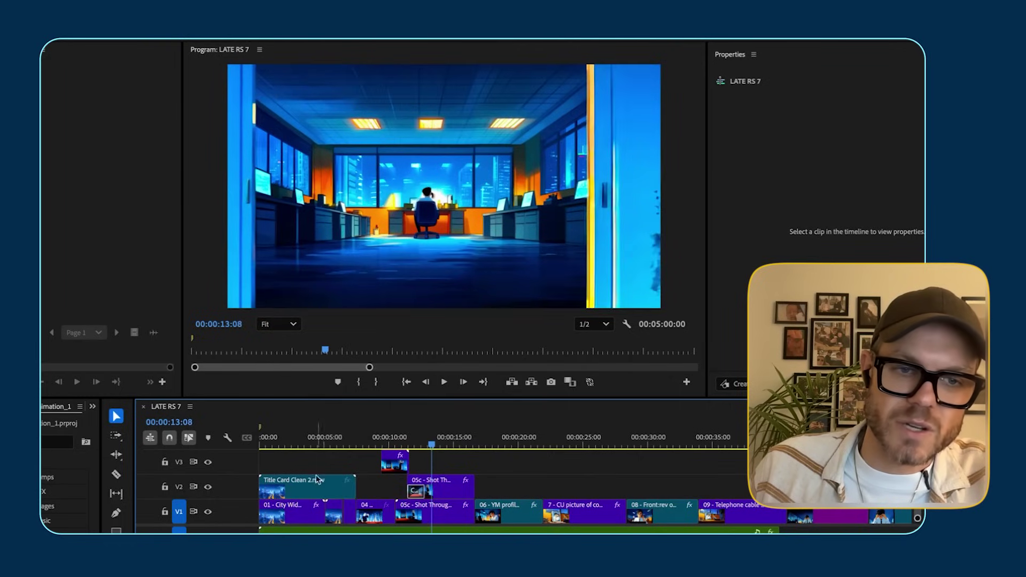
{"action": "left_click", "coordinate": [208, 487]}
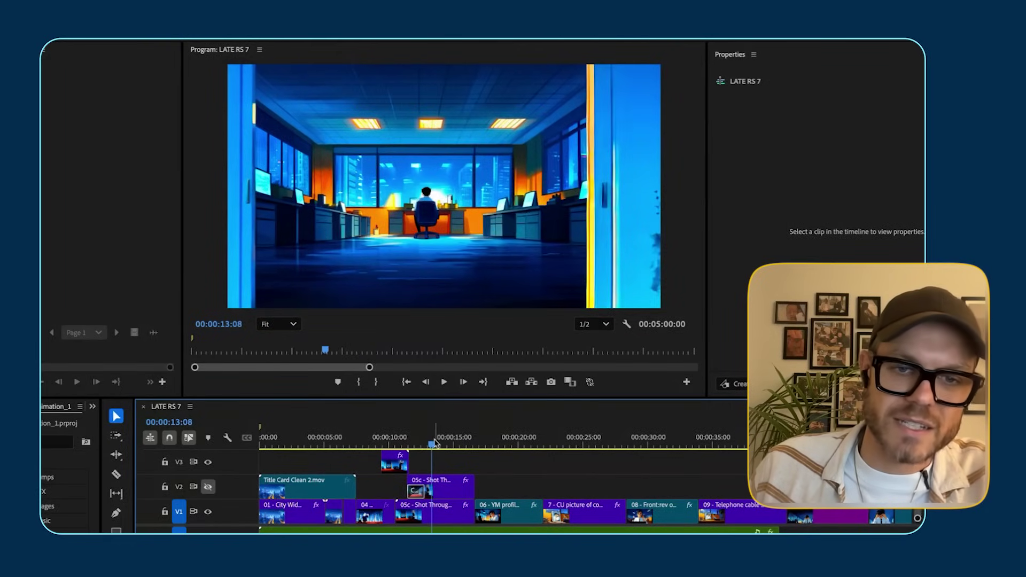
{"action": "left_click", "coordinate": [424, 445]}
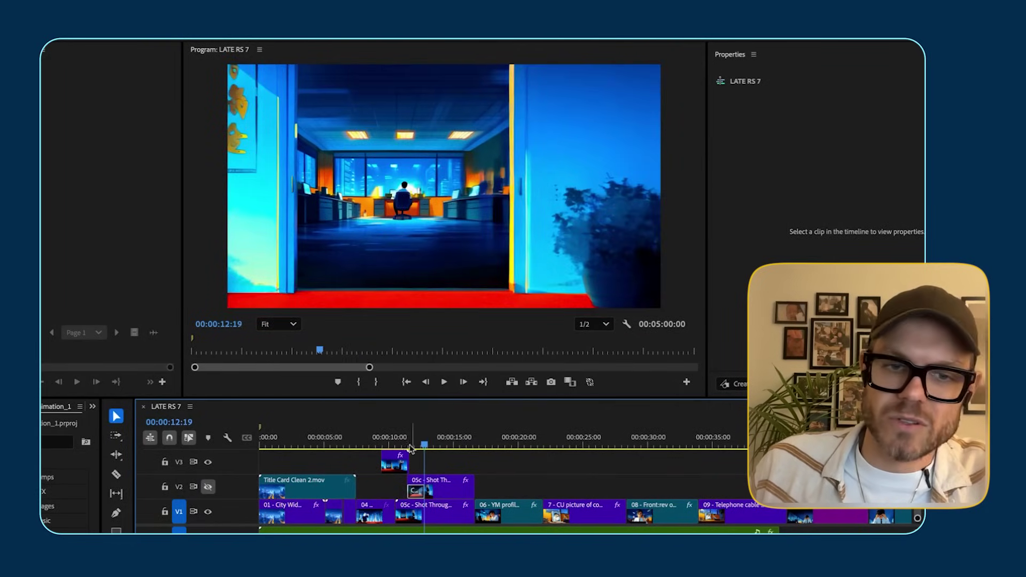
{"action": "left_click", "coordinate": [429, 446]}
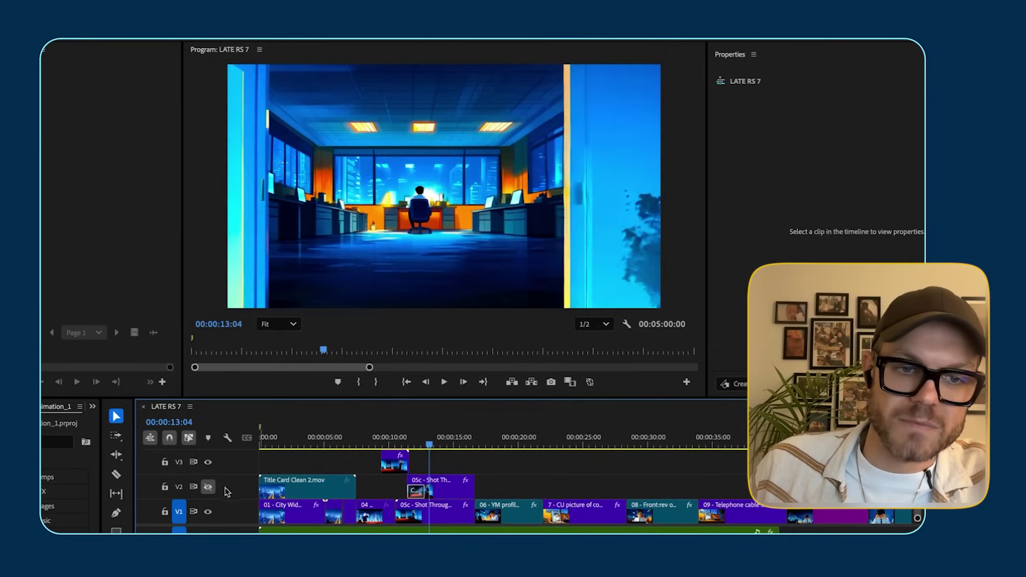
{"action": "left_click", "coordinate": [207, 487]}
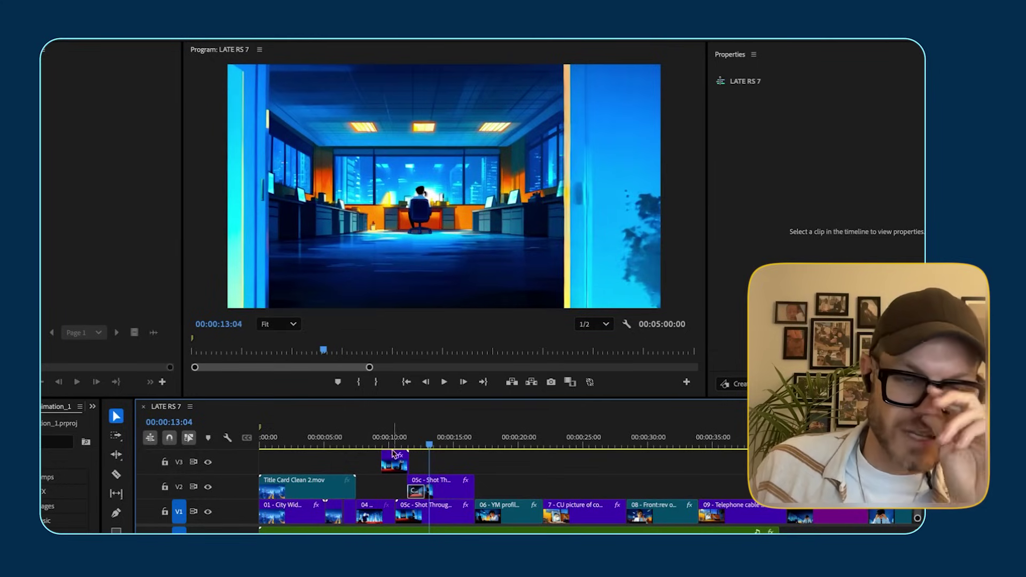
Scrub back through the old man's camera move from 00:00:10:19 to about 00:00:11:16.
{"action": "left_click_drag", "start_coordinate": [433, 448], "coordinate": [426, 447]}
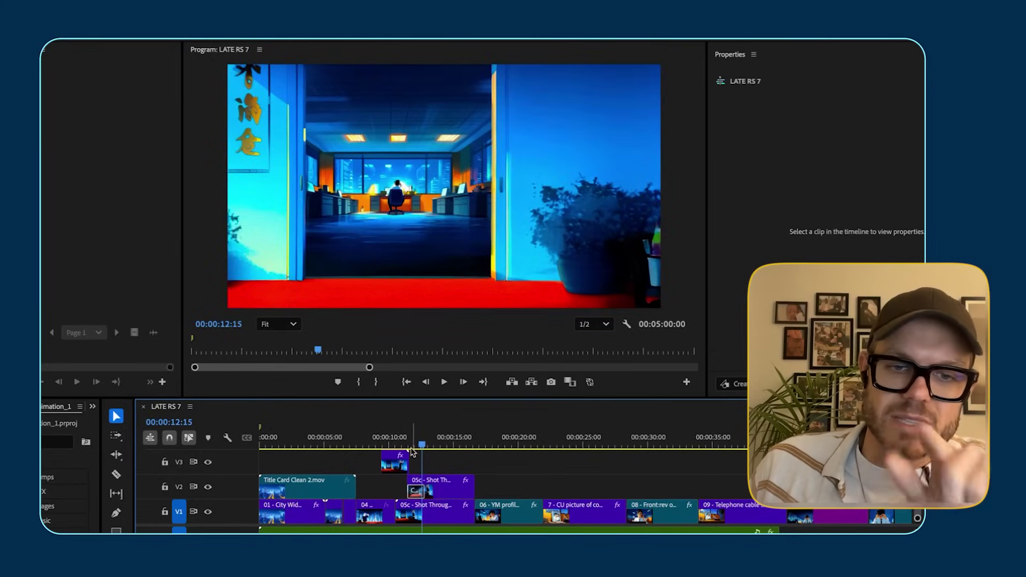
{"action": "left_click", "coordinate": [399, 446]}
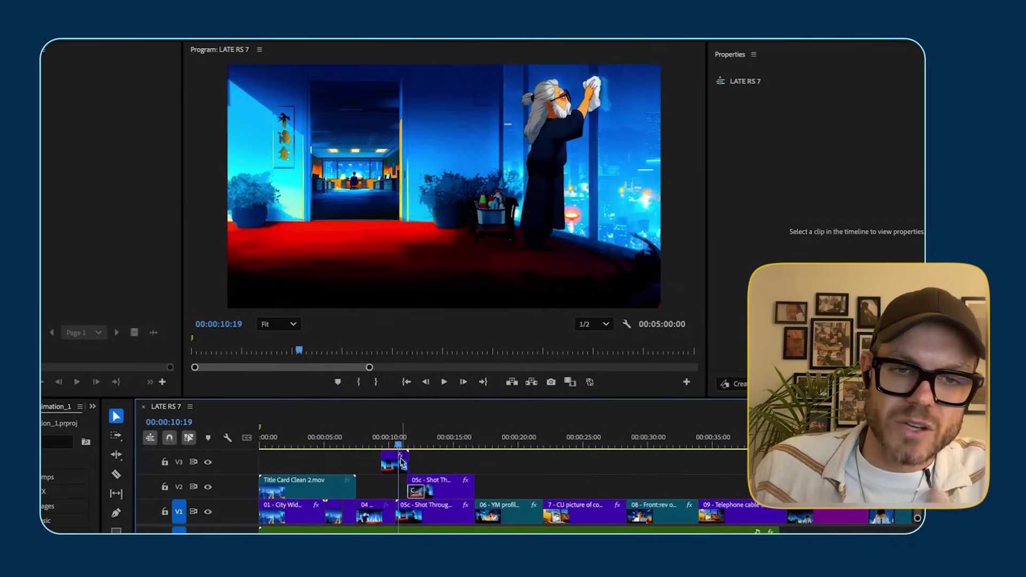
{"action": "mouse_move", "coordinate": [398, 448]}
{"action": "left_mouse_down"}
{"action": "mouse_move", "coordinate": [429, 444]}
{"action": "mouse_move", "coordinate": [390, 448]}
{"action": "mouse_move", "coordinate": [410, 446]}
{"action": "left_mouse_up"}
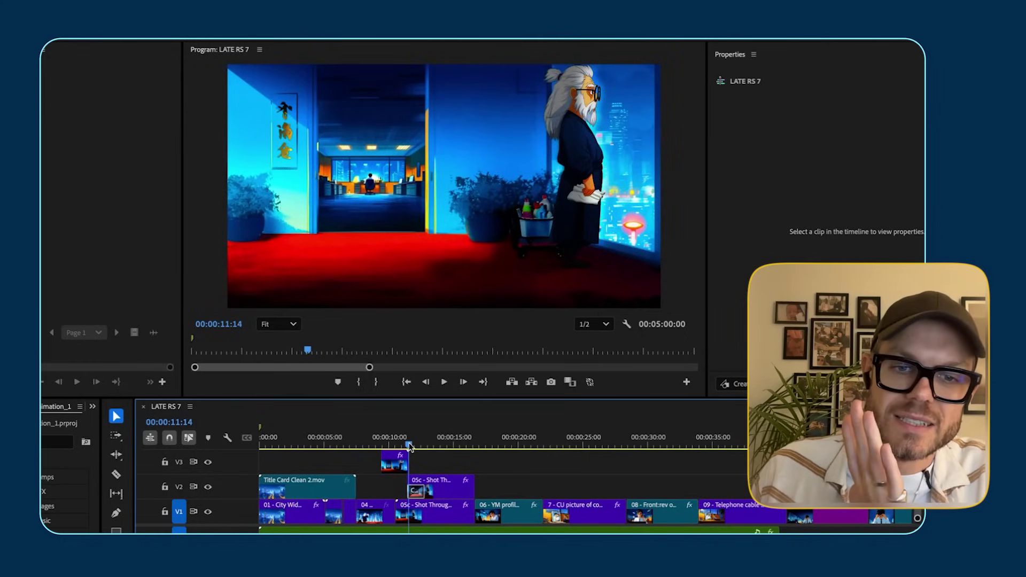
{"action": "left_click_drag", "start_coordinate": [408, 446], "coordinate": [388, 441]}
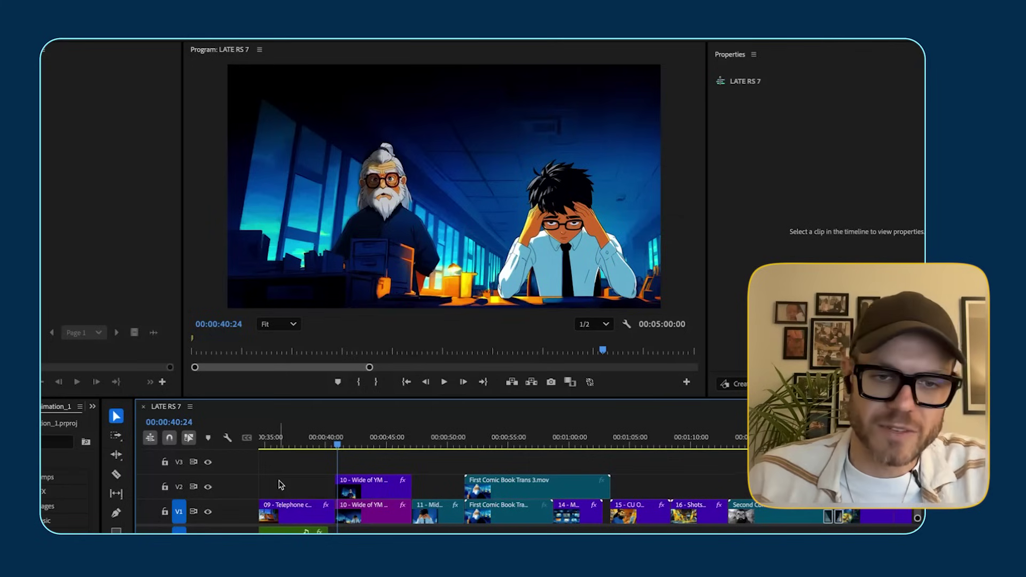
At 00:00:40:20, toggle the old man V2 layer off and on, then select the '10 - Wide of YM' clip.
{"action": "left_click_drag", "start_coordinate": [338, 447], "coordinate": [337, 450]}
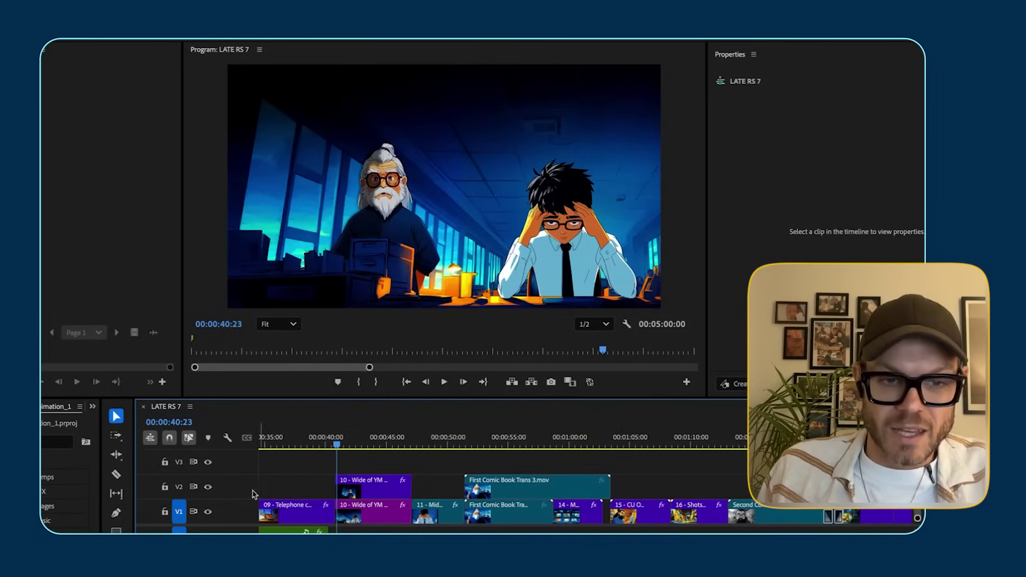
{"action": "left_click", "coordinate": [207, 487]}
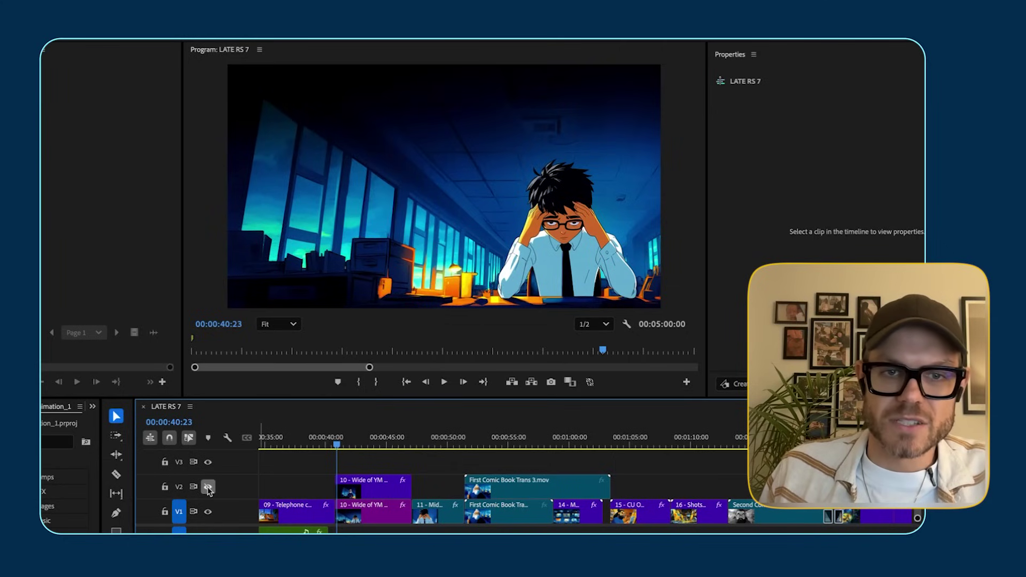
{"action": "left_click", "coordinate": [208, 487]}
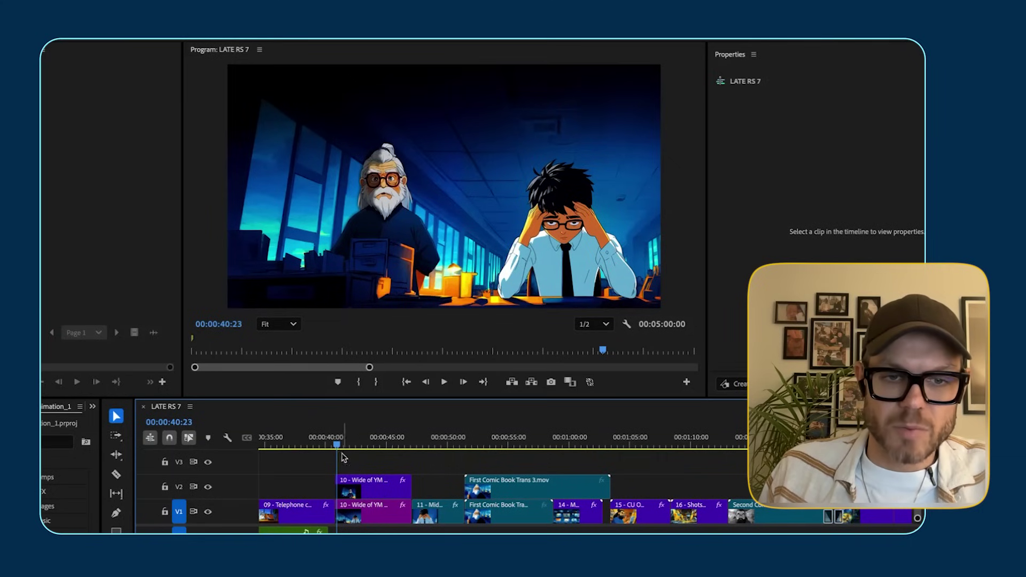
{"action": "left_click", "coordinate": [365, 492]}
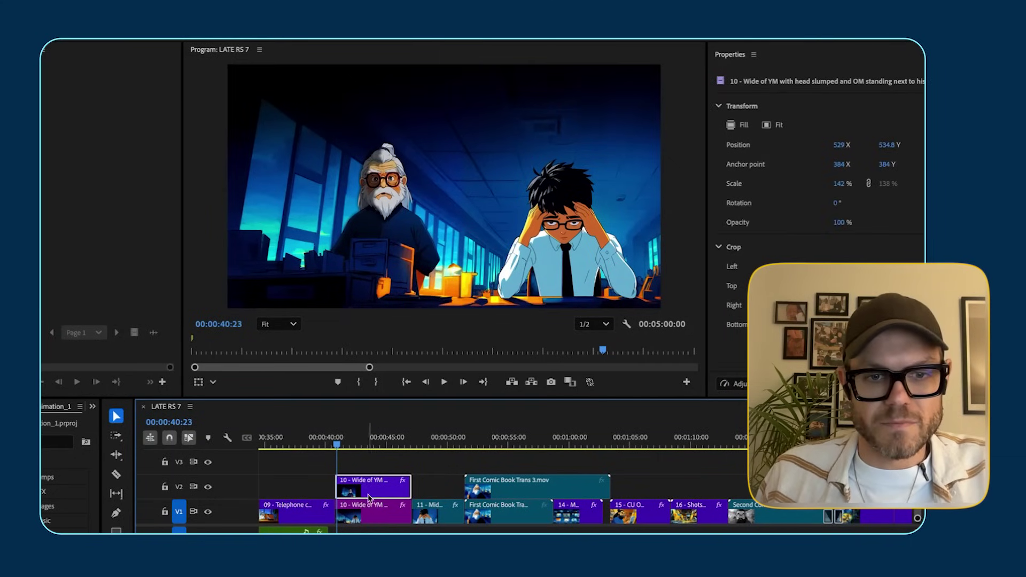
Load the V2 old man clip in the Source Monitor, scrub its footage and resize the monitor divider.
{"action": "double_click", "coordinate": [413, 517]}
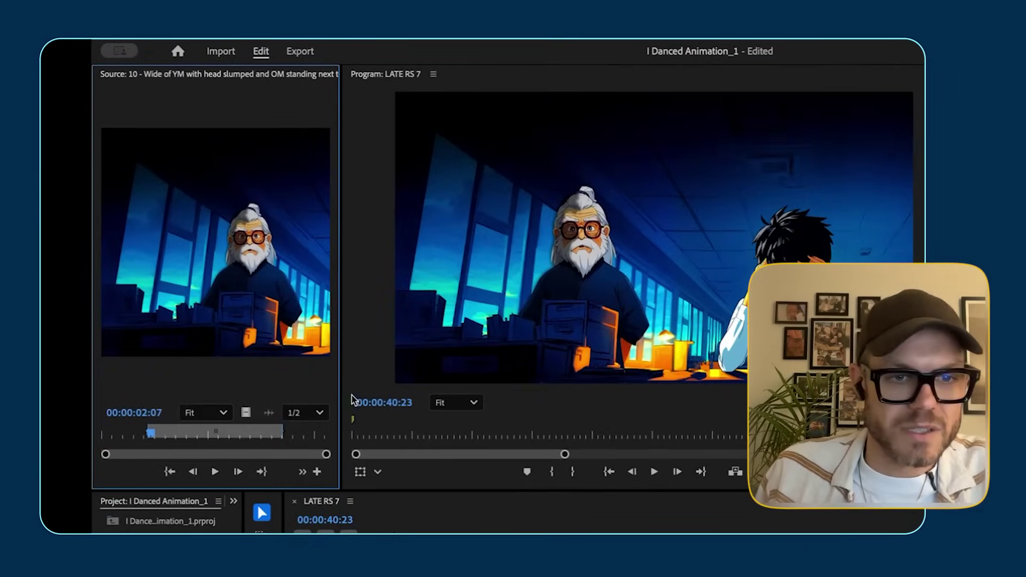
{"action": "left_click_drag", "start_coordinate": [153, 436], "coordinate": [214, 435]}
{"action": "left_click_drag", "start_coordinate": [342, 288], "coordinate": [555, 288]}
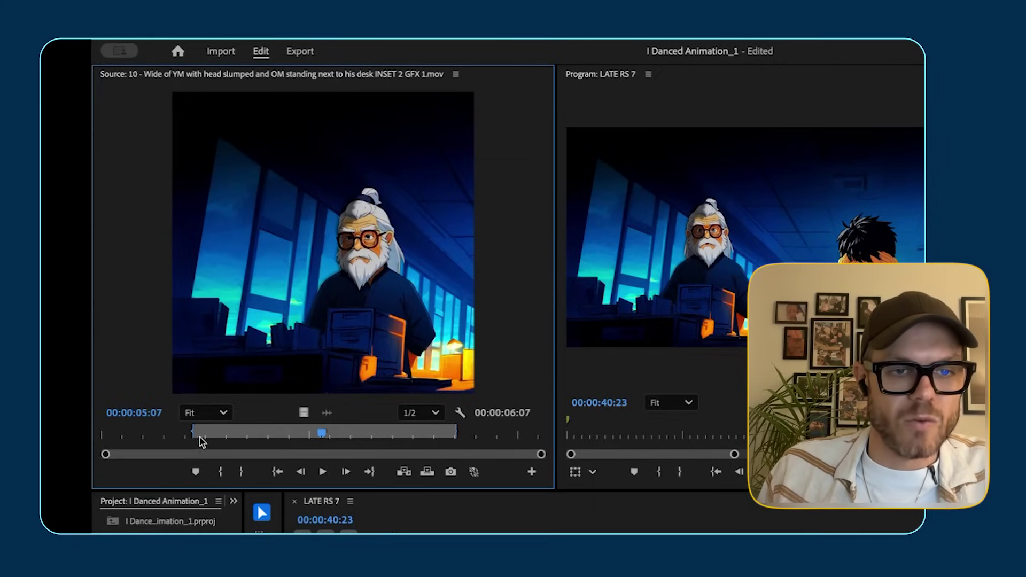
{"action": "left_click_drag", "start_coordinate": [201, 437], "coordinate": [284, 434]}
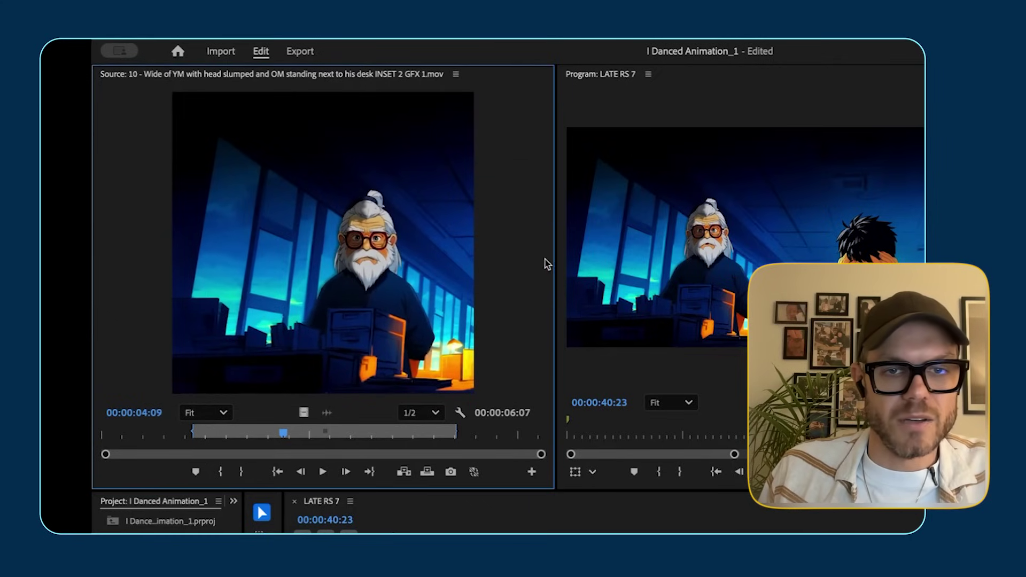
{"action": "left_click_drag", "start_coordinate": [556, 259], "coordinate": [409, 284]}
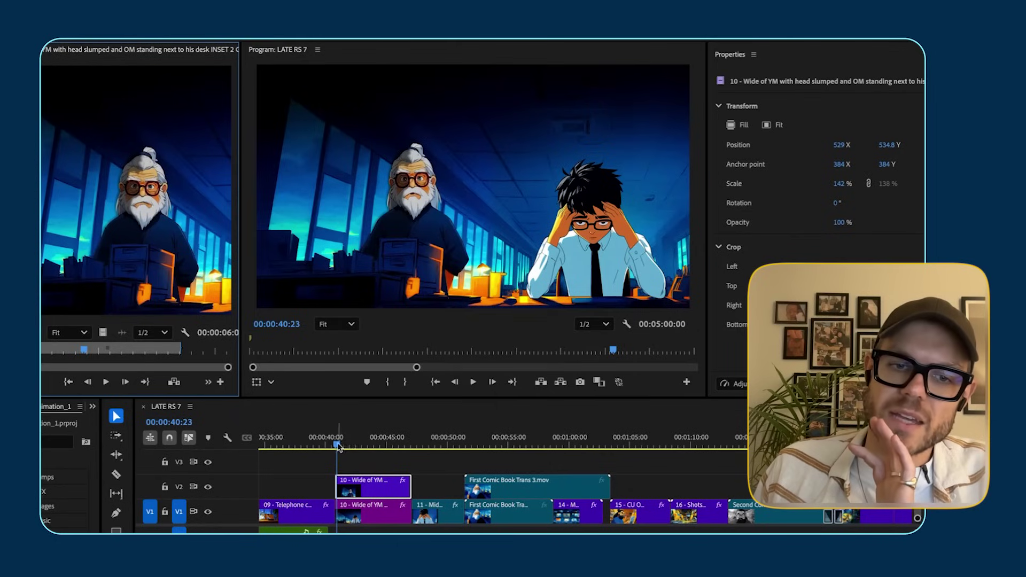
{"action": "left_click", "coordinate": [335, 443]}
Play from the wide desk shot, stop, reposition to 00:00:41:03 and play again.
{"action": "key", "text": "space"}
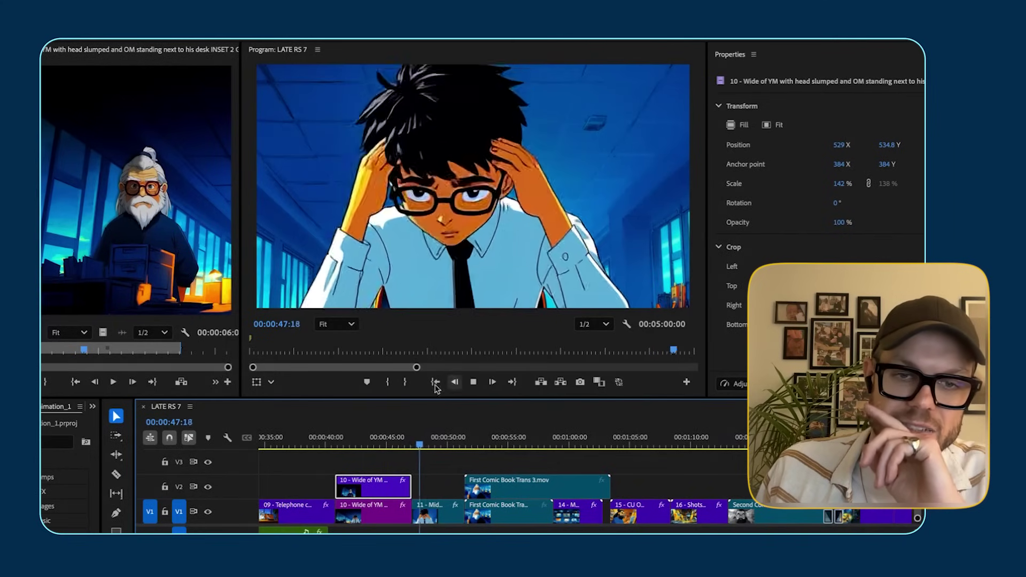
{"action": "left_click", "coordinate": [378, 437]}
{"action": "left_click_drag", "start_coordinate": [379, 437], "coordinate": [380, 437]}
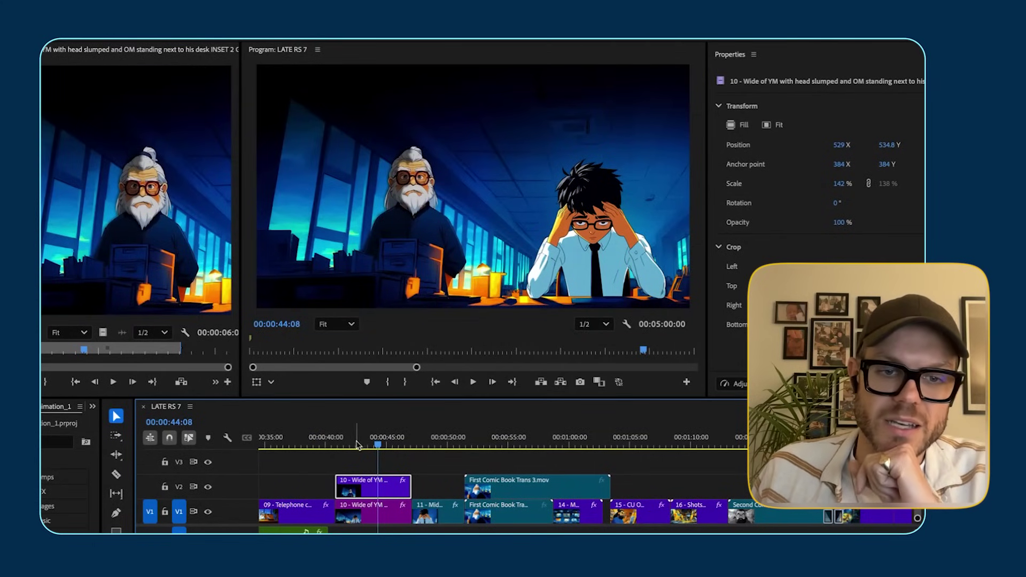
{"action": "left_click_drag", "start_coordinate": [357, 445], "coordinate": [339, 444]}
{"action": "left_click", "coordinate": [473, 383]}
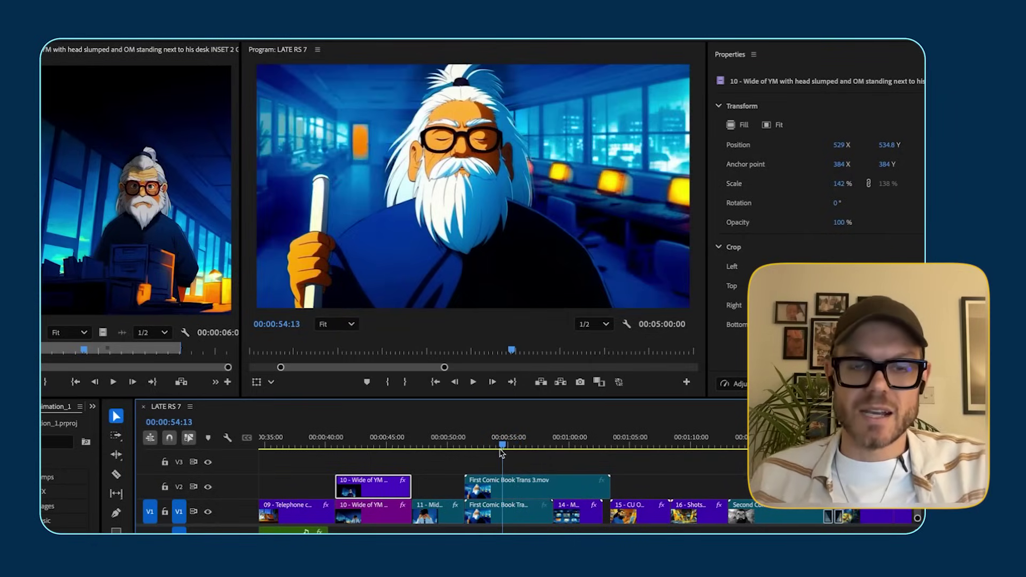
Scrub around 00:00:52–00:00:54 through the old man's close-up to the transition start.
{"action": "left_click_drag", "start_coordinate": [503, 453], "coordinate": [482, 453]}
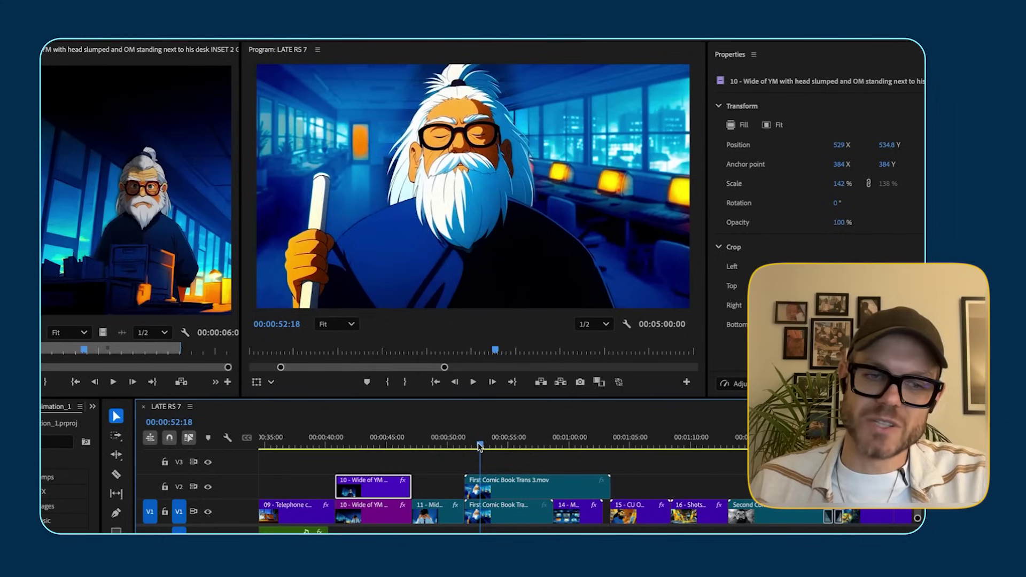
{"action": "left_click_drag", "start_coordinate": [480, 448], "coordinate": [477, 448]}
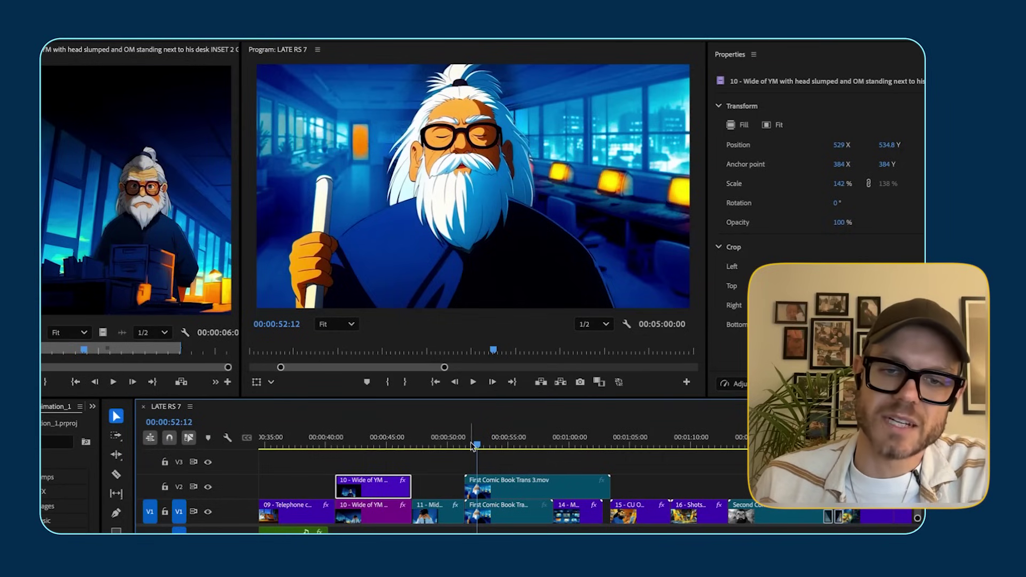
{"action": "left_click_drag", "start_coordinate": [478, 447], "coordinate": [477, 447]}
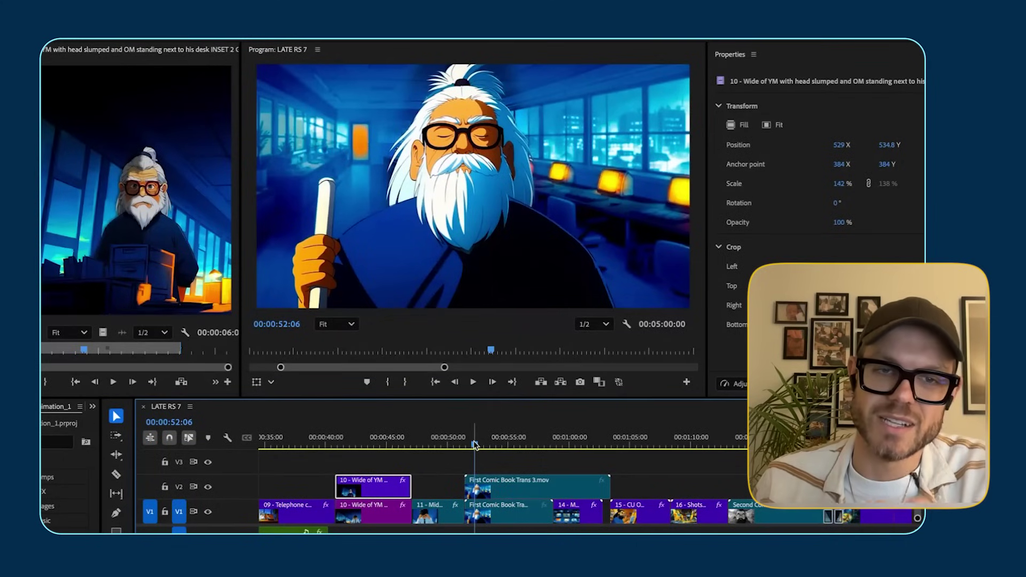
{"action": "left_click_drag", "start_coordinate": [475, 445], "coordinate": [504, 441]}
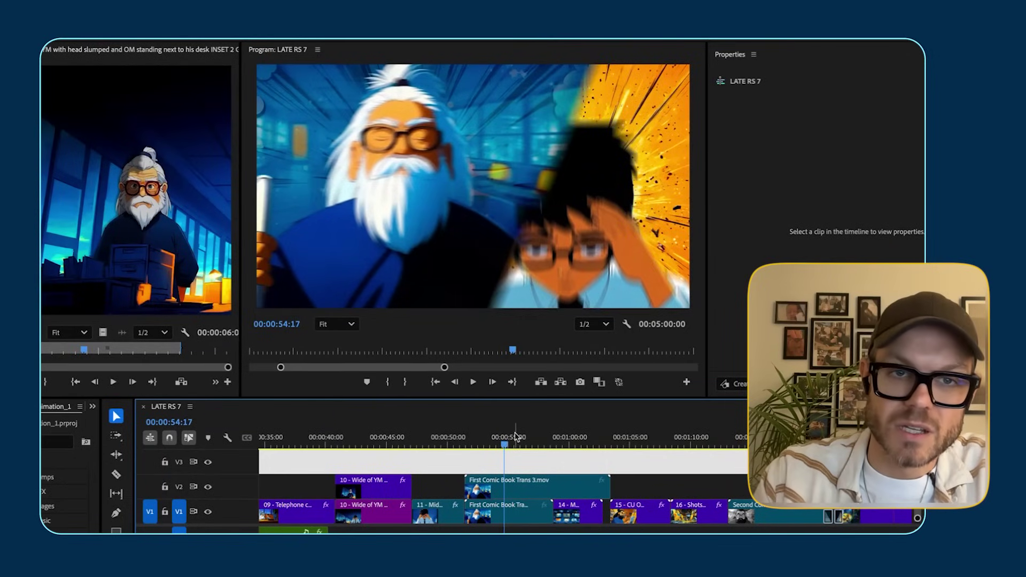
Step frame by frame back and forth into the comic-book split transition.
{"action": "key", "text": "Right"}
{"action": "key", "text": "Right"}
{"action": "key", "text": "Right"}
{"action": "key", "text": "Left"}
{"action": "key", "text": "Left"}
{"action": "key", "text": "Left"}
{"action": "key", "text": "Left"}
{"action": "key", "text": "Left"}
{"action": "key", "text": "Left"}
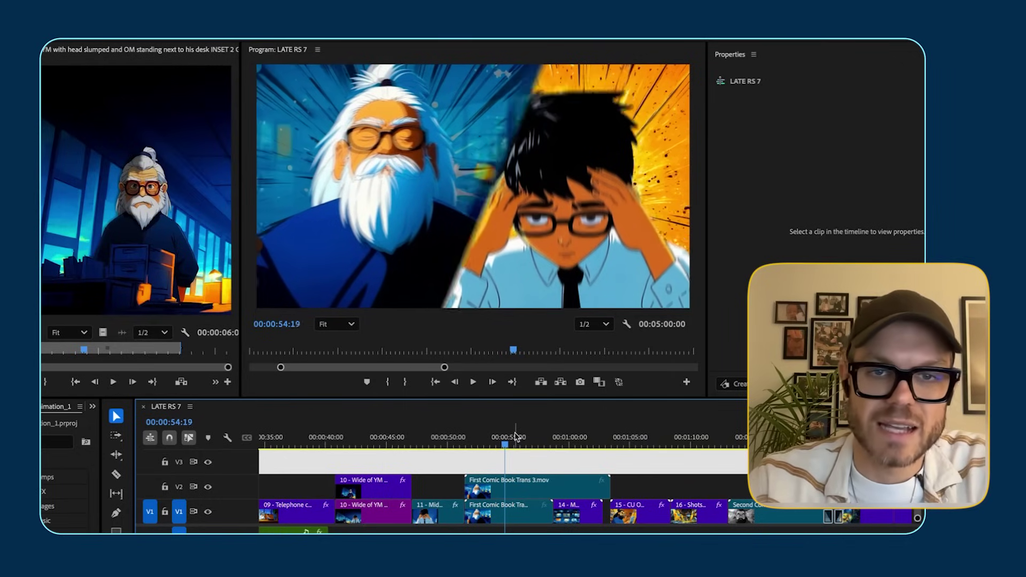
{"action": "key", "text": "Right"}
{"action": "key", "text": "Right"}
{"action": "key", "text": "Right"}
{"action": "key", "text": "Right"}
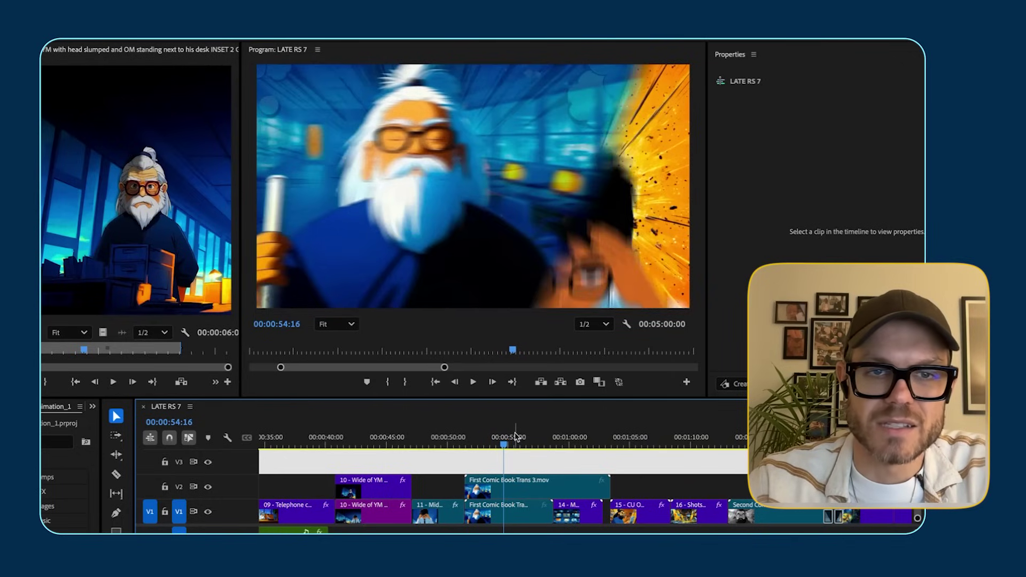
{"action": "key", "text": "Right"}
{"action": "key", "text": "Right"}
{"action": "key", "text": "Right"}
{"action": "key", "text": "Right"}
{"action": "key", "text": "Right"}
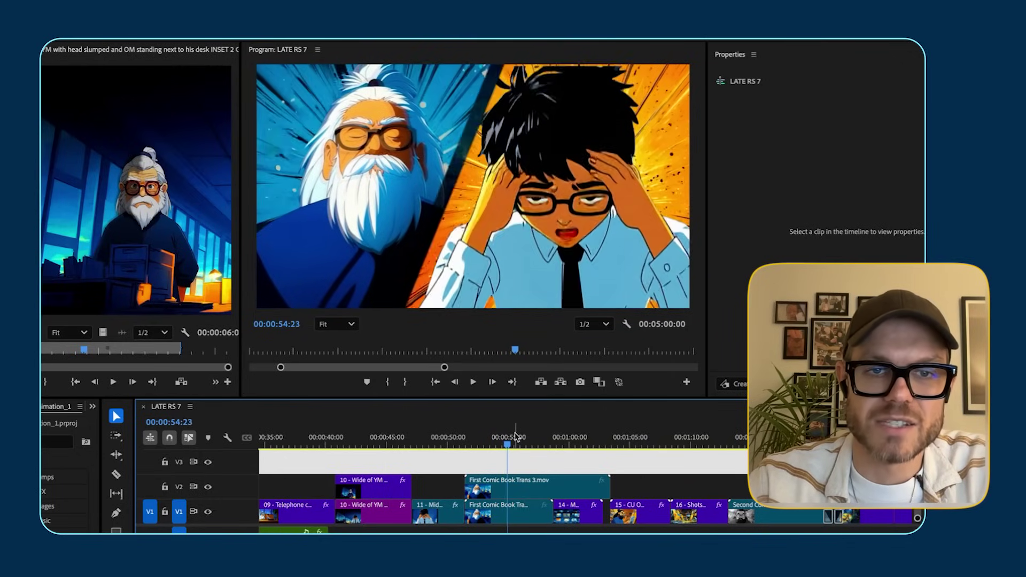
{"action": "key", "text": "Right"}
{"action": "key", "text": "Right"}
{"action": "key", "text": "Right"}
{"action": "key", "text": "Left"}
{"action": "key", "text": "Left"}
{"action": "key", "text": "Left"}
{"action": "key", "text": "Left"}
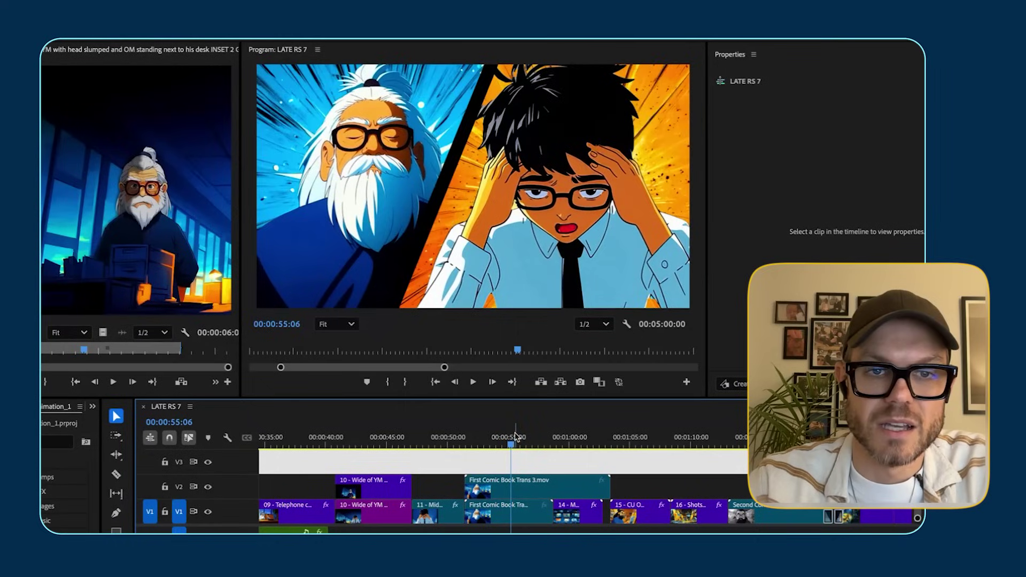
{"action": "key", "text": "Left"}
{"action": "key", "text": "Left"}
{"action": "key", "text": "Left"}
{"action": "key", "text": "Left"}
{"action": "key", "text": "Left"}
{"action": "key", "text": "Left"}
{"action": "key", "text": "Left"}
{"action": "key", "text": "Left"}
{"action": "key", "text": "Left"}
{"action": "key", "text": "Left"}
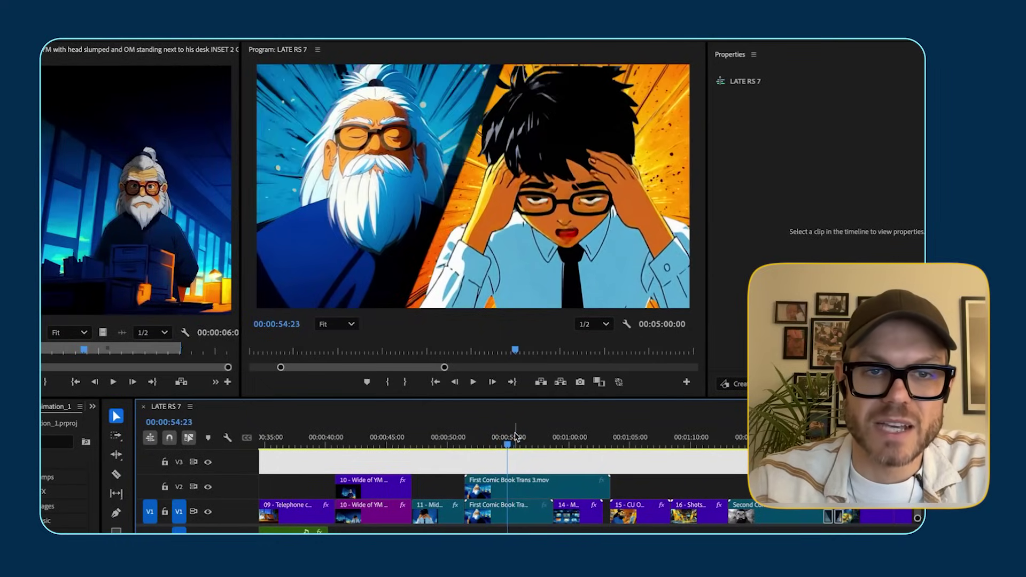
Step on to the fully formed split panel and select the overlaid '10 - Wide of YM' clip.
{"action": "key", "text": "Right"}
{"action": "key", "text": "Right"}
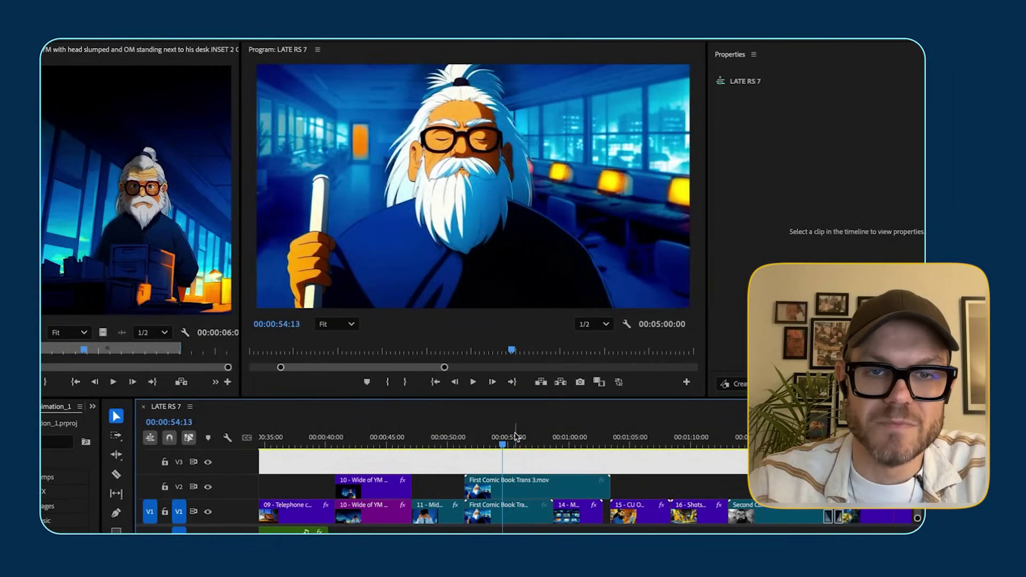
{"action": "key", "text": "Right"}
{"action": "key", "text": "Right"}
{"action": "key", "text": "Right"}
{"action": "key", "text": "Right"}
{"action": "key", "text": "Right"}
{"action": "key", "text": "Right"}
{"action": "key", "text": "Right"}
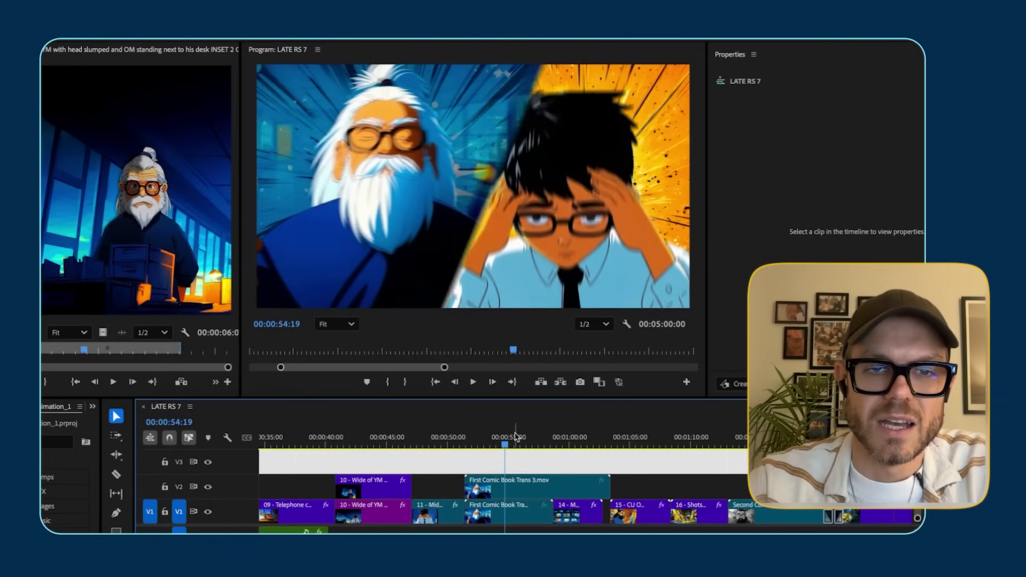
{"action": "key", "text": "Right"}
{"action": "key", "text": "Right"}
{"action": "key", "text": "Right"}
{"action": "key", "text": "Right"}
{"action": "key", "text": "Right"}
{"action": "key", "text": "Right"}
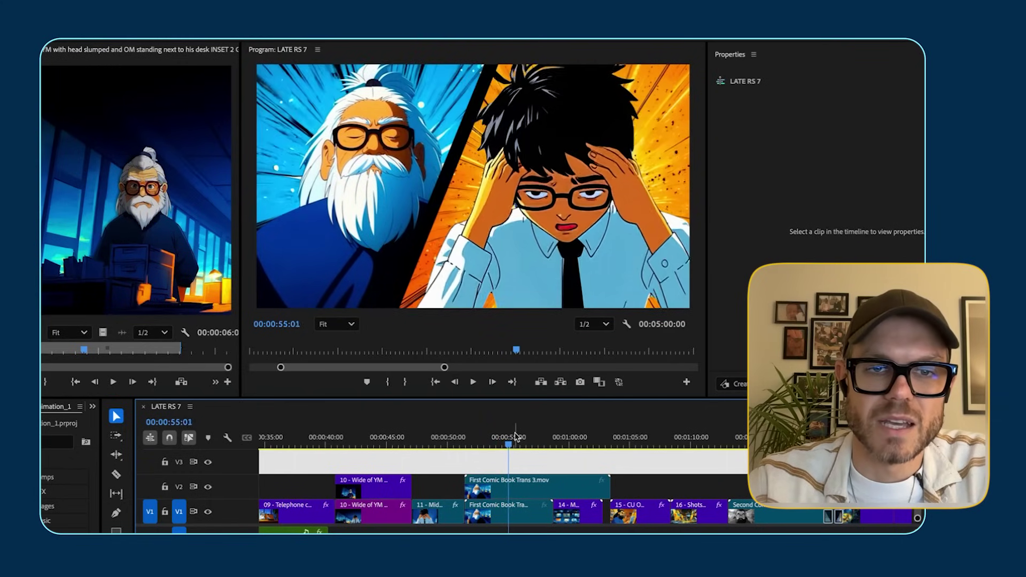
{"action": "key", "text": "Left"}
{"action": "key", "text": "Left"}
{"action": "key", "text": "Left"}
{"action": "key", "text": "Left"}
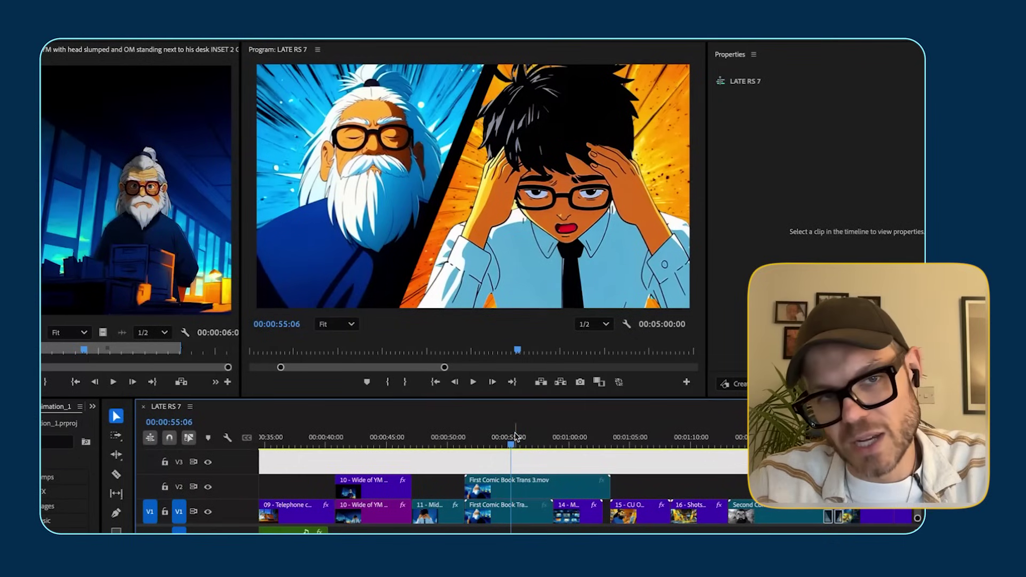
{"action": "key", "text": "Right"}
{"action": "key", "text": "Right"}
{"action": "key", "text": "Right"}
{"action": "key", "text": "Right"}
{"action": "key", "text": "Right"}
{"action": "key", "text": "Right"}
{"action": "key", "text": "Right"}
{"action": "key", "text": "Right"}
{"action": "key", "text": "Right"}
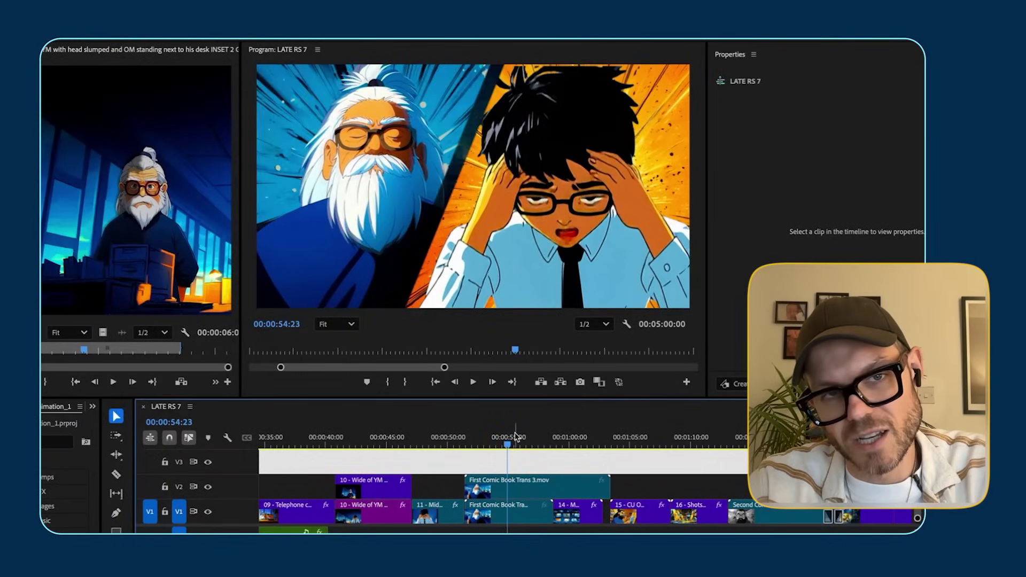
{"action": "left_click", "coordinate": [463, 172]}
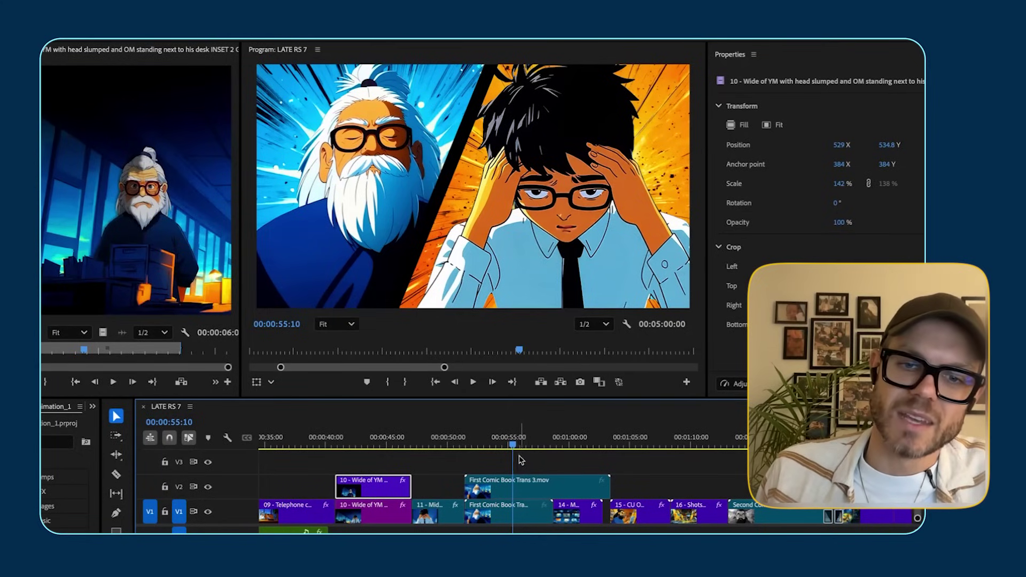
Scrub through the apartment-building push-in past the one-minute mark and back to the window shot.
{"action": "left_click", "coordinate": [521, 456]}
{"action": "left_click_drag", "start_coordinate": [519, 444], "coordinate": [555, 447]}
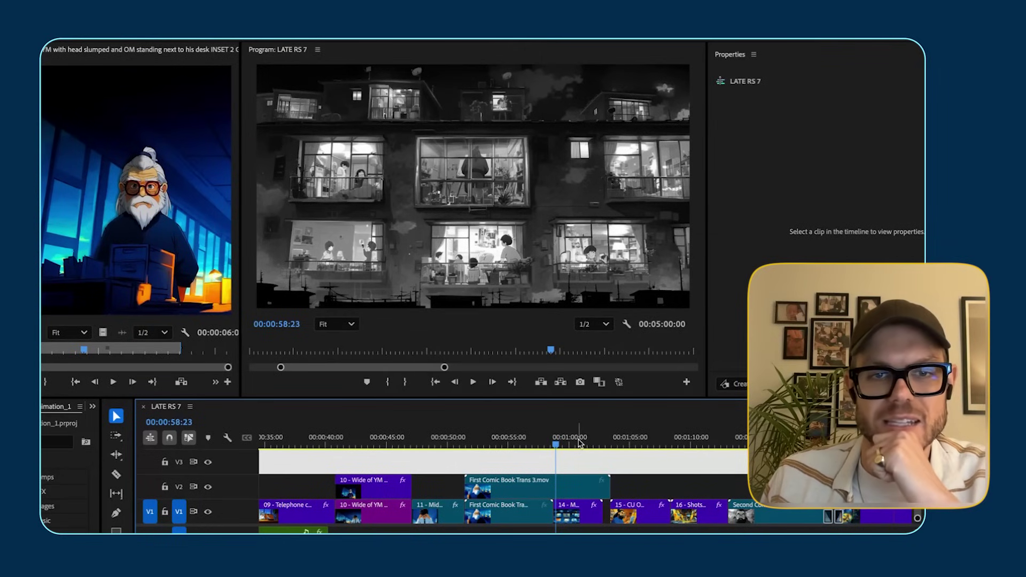
{"action": "left_click", "coordinate": [580, 442]}
{"action": "left_click_drag", "start_coordinate": [579, 442], "coordinate": [566, 445]}
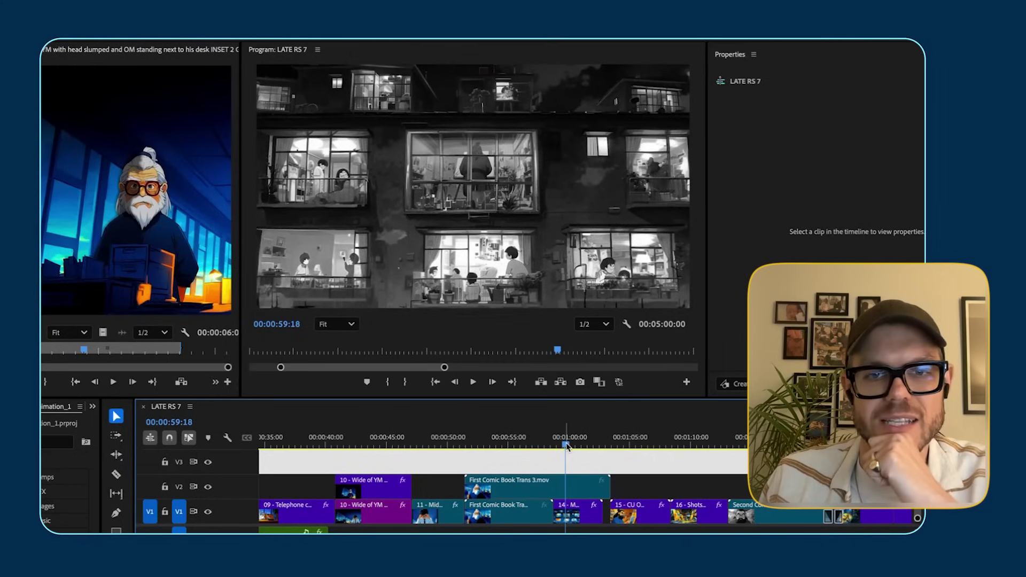
{"action": "left_click_drag", "start_coordinate": [568, 446], "coordinate": [609, 446]}
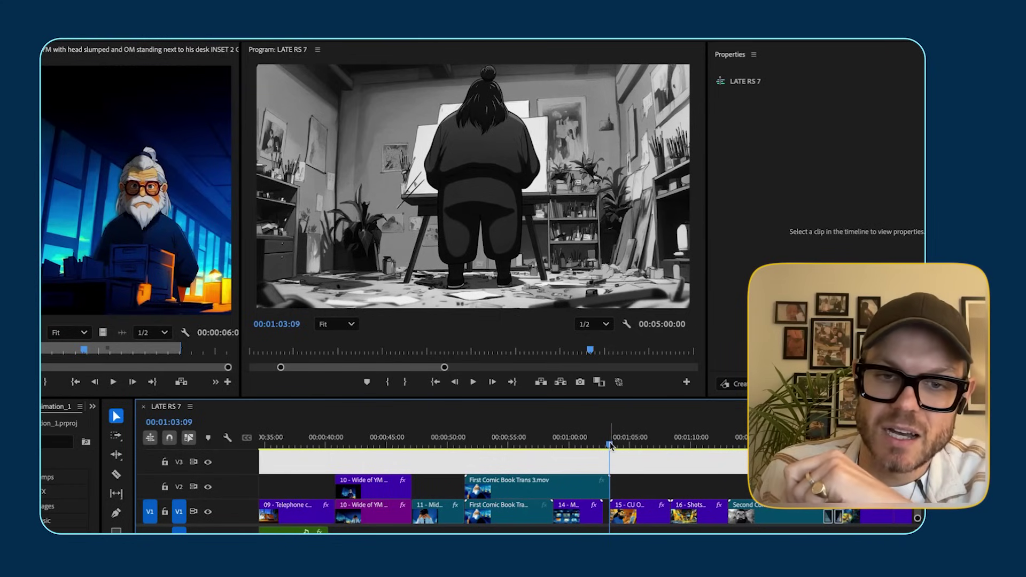
{"action": "left_click_drag", "start_coordinate": [610, 446], "coordinate": [554, 435]}
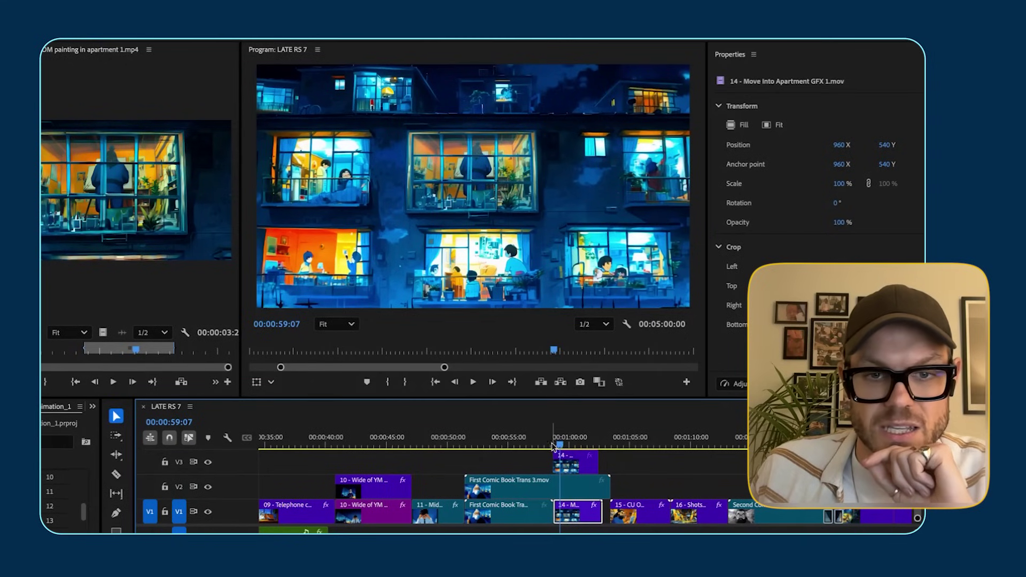
Replay the push-in from its black-and-white start and stop at the window close-up.
{"action": "left_click", "coordinate": [553, 446]}
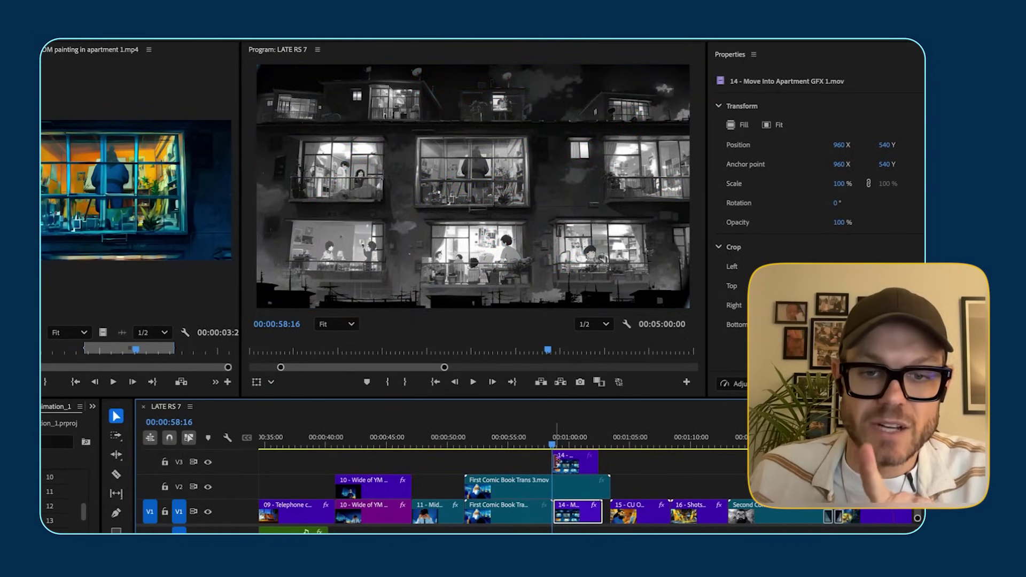
{"action": "left_click_drag", "start_coordinate": [554, 449], "coordinate": [555, 449]}
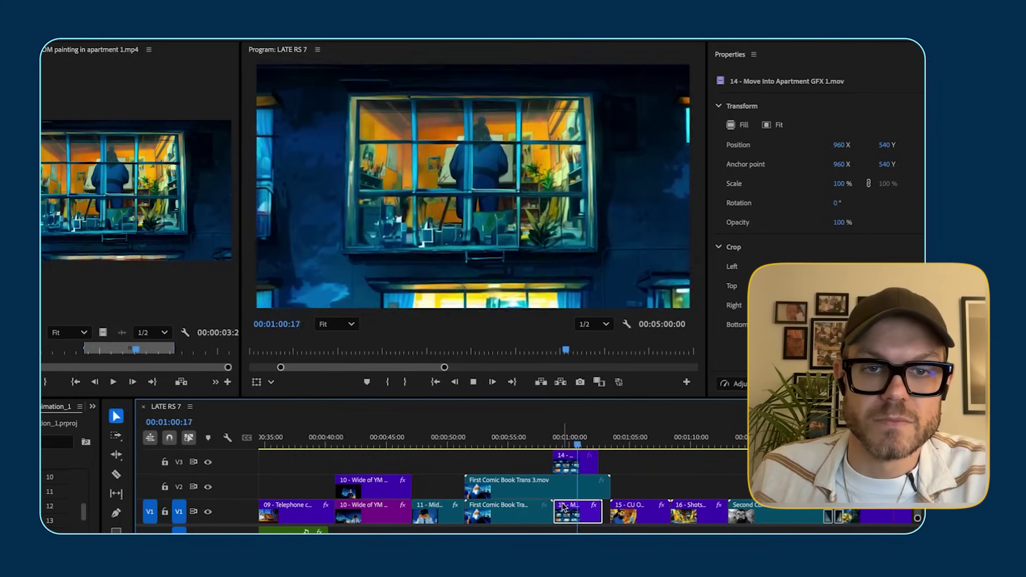
{"action": "key", "text": "space"}
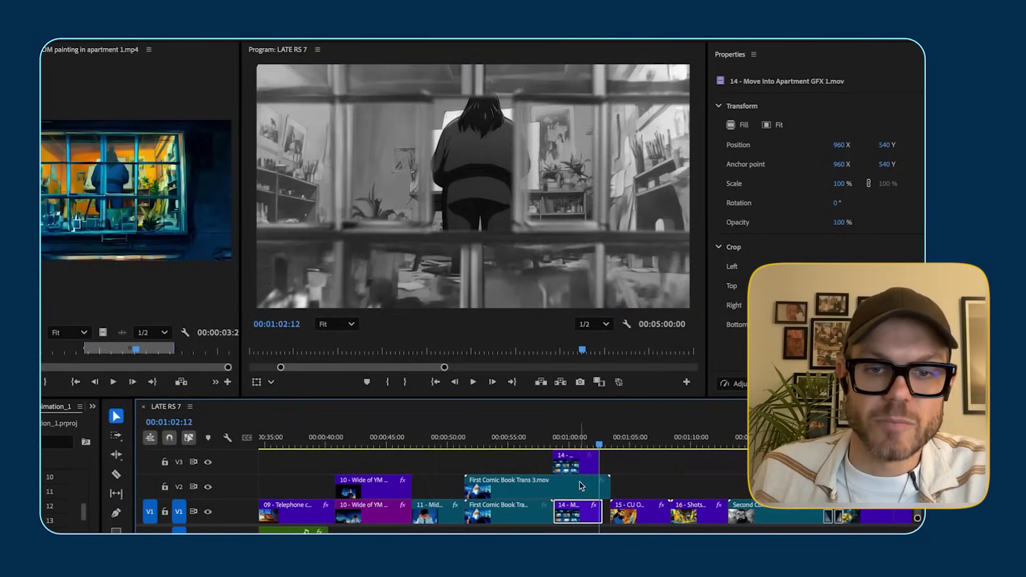
{"action": "left_click_drag", "start_coordinate": [601, 448], "coordinate": [557, 446]}
{"action": "key", "text": "space"}
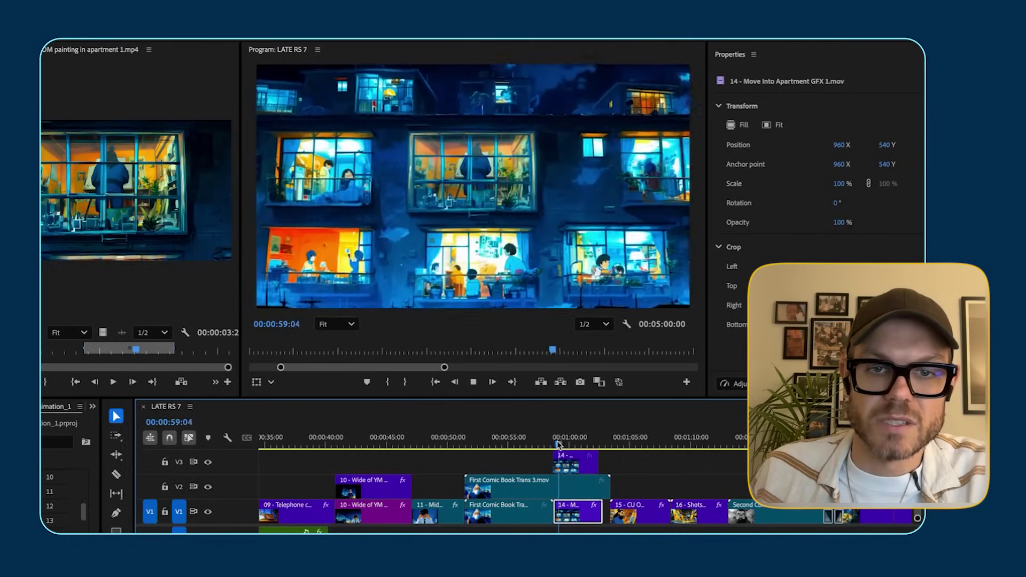
{"action": "key", "text": "space"}
{"action": "left_click_drag", "start_coordinate": [595, 450], "coordinate": [587, 447]}
Delete the colour '14 - Wide of OM painting in apartment 1.mp4' V3 clip and re-scrub from 00:59:18.
{"action": "left_click", "coordinate": [580, 461]}
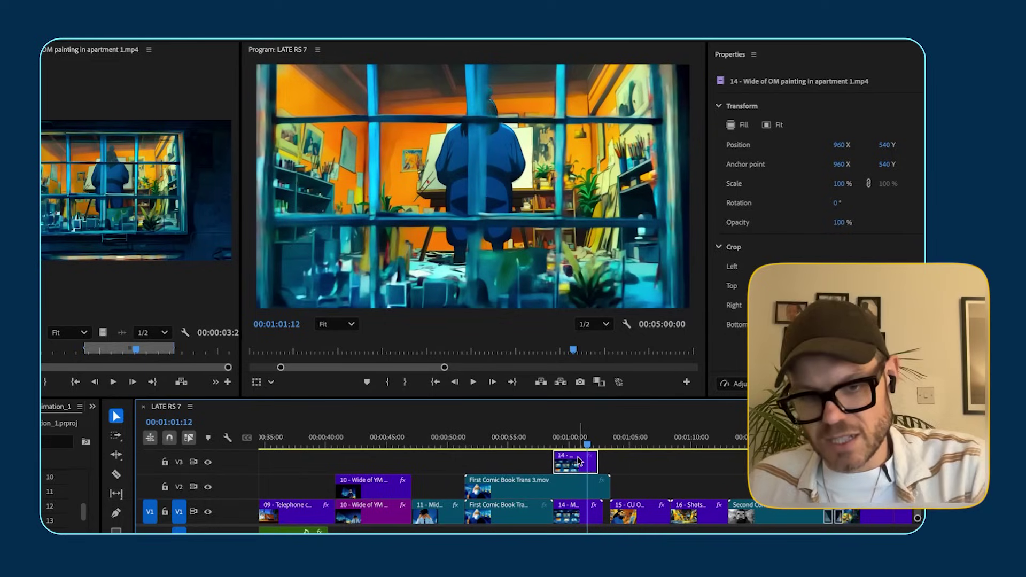
{"action": "key", "text": "Delete"}
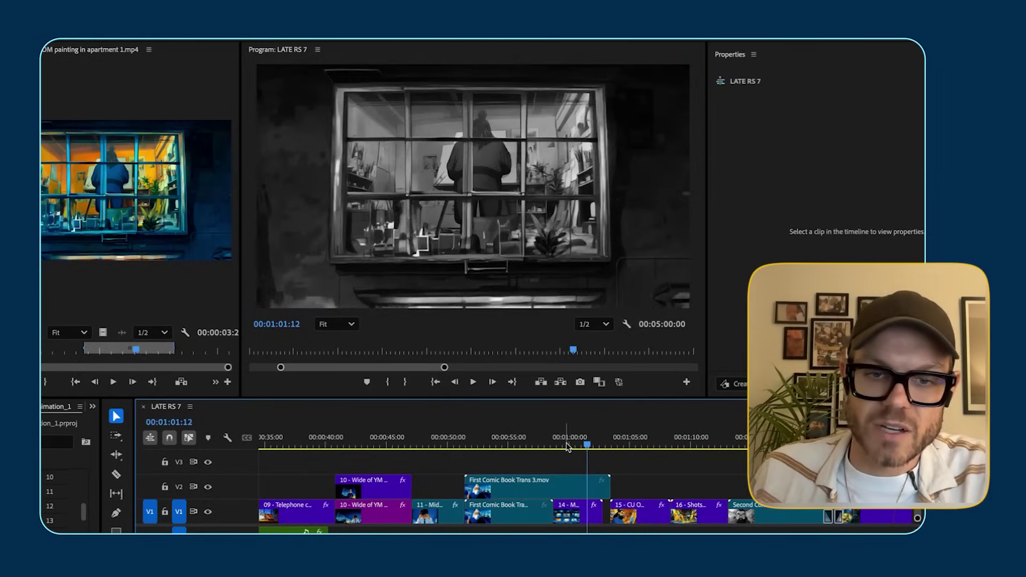
{"action": "left_click", "coordinate": [567, 447]}
{"action": "left_click_drag", "start_coordinate": [566, 447], "coordinate": [597, 447]}
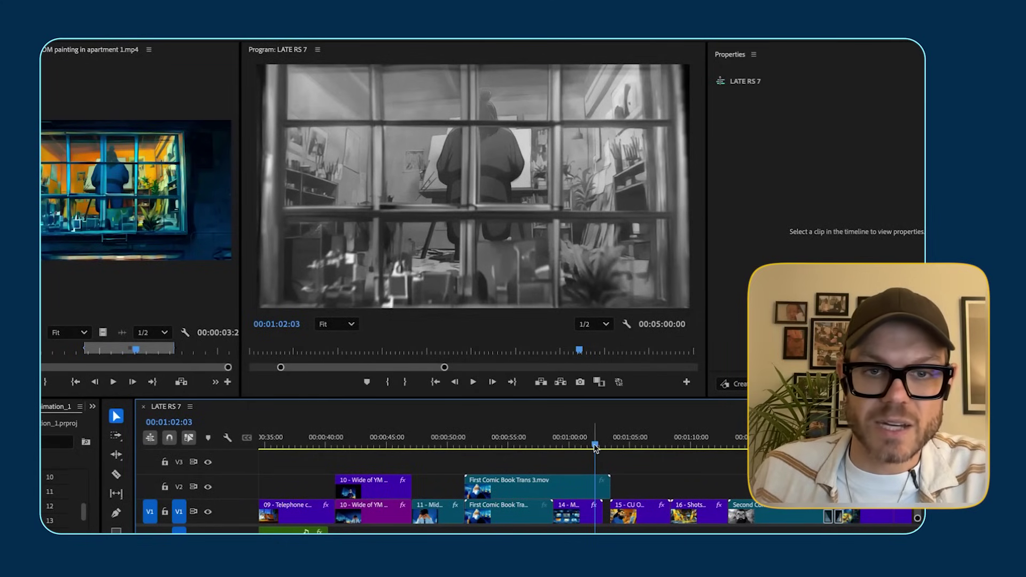
{"action": "left_click_drag", "start_coordinate": [596, 447], "coordinate": [597, 445]}
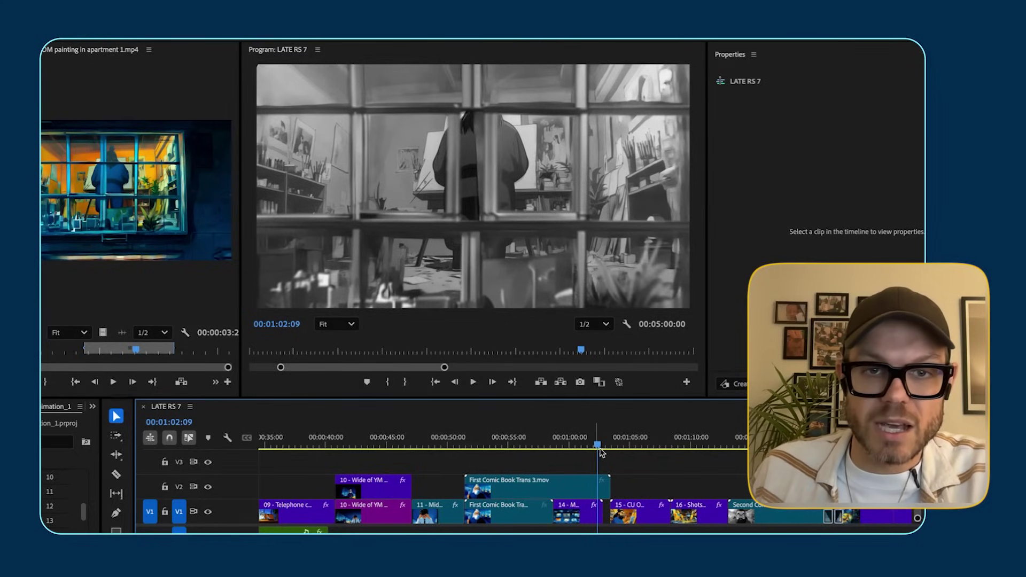
{"action": "left_click_drag", "start_coordinate": [597, 446], "coordinate": [584, 449]}
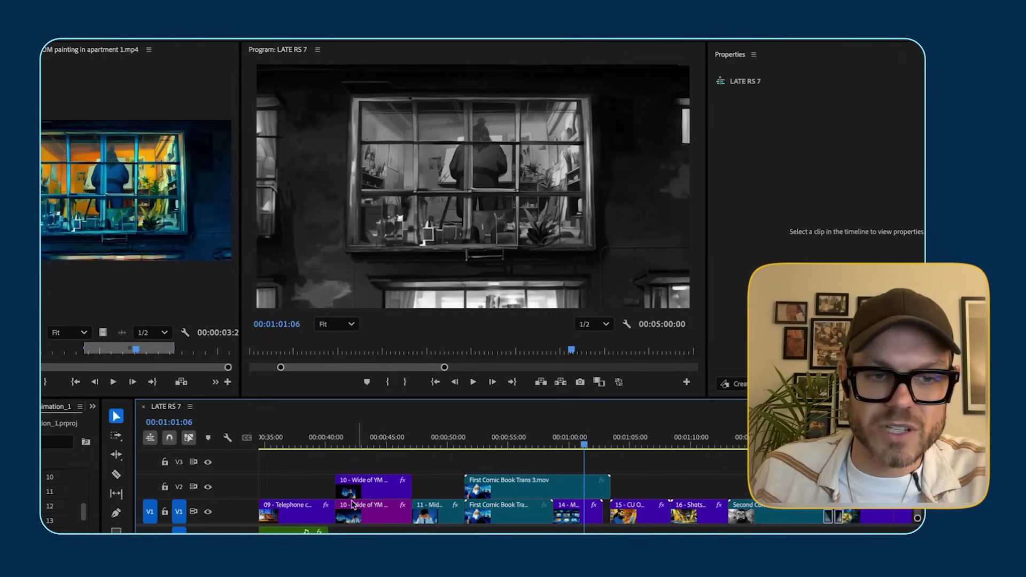
{"action": "left_click", "coordinate": [550, 439]}
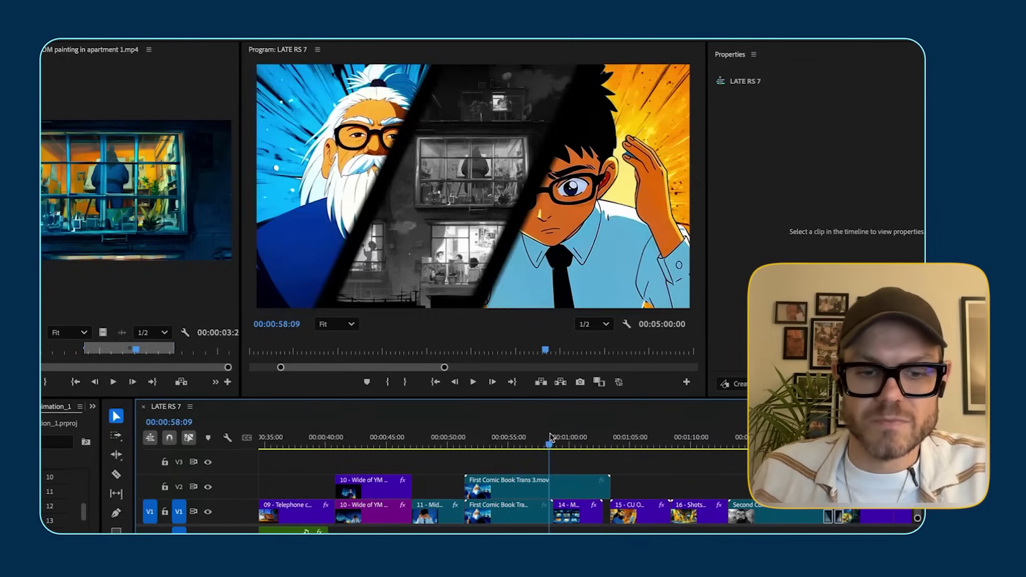
{"action": "key", "text": "space"}
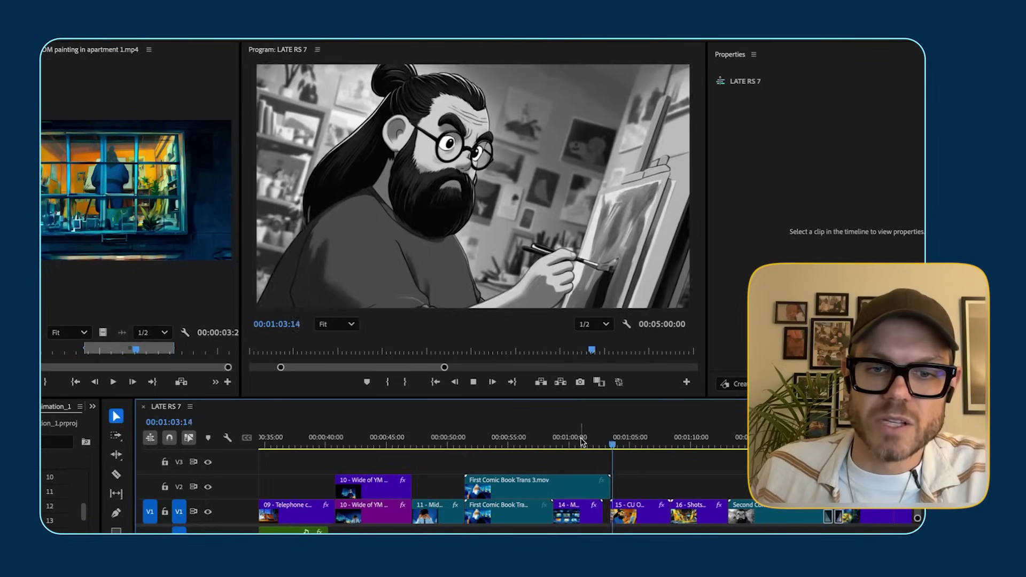
{"action": "key", "text": "space"}
{"action": "left_click", "coordinate": [598, 444]}
{"action": "left_click", "coordinate": [592, 443]}
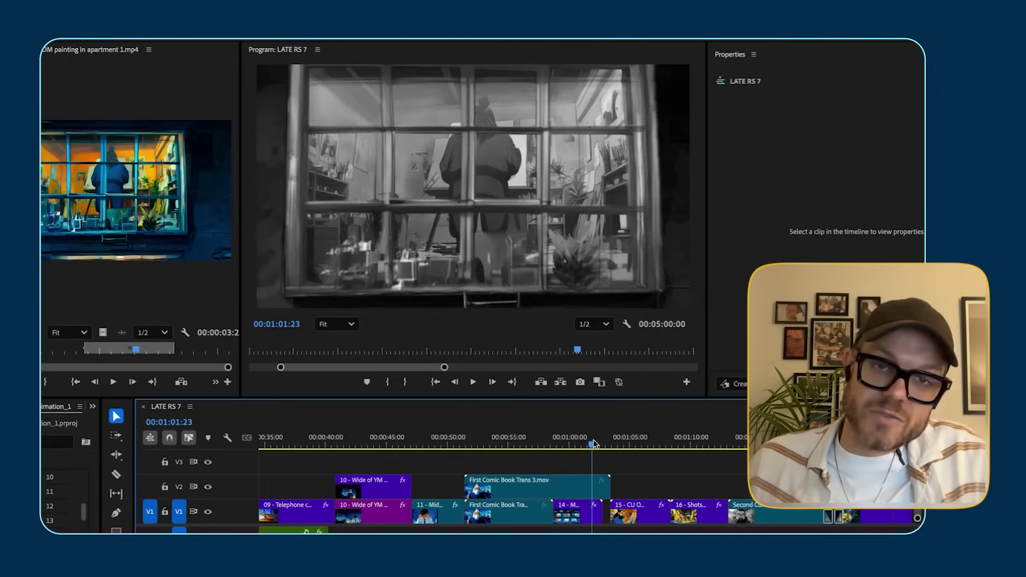